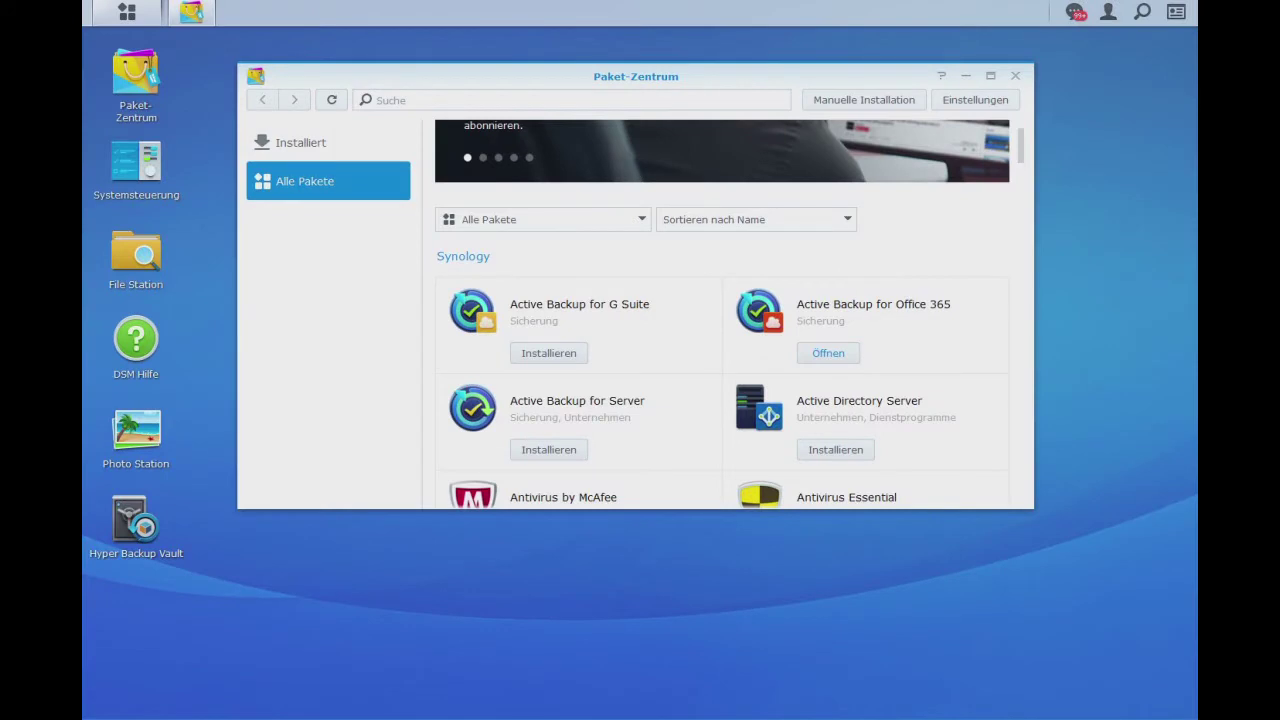
- Close the package center, open Active Backup for Office 365 and start creating a new task from its task list
{"action": "left_click", "coordinate": [1015, 76]}
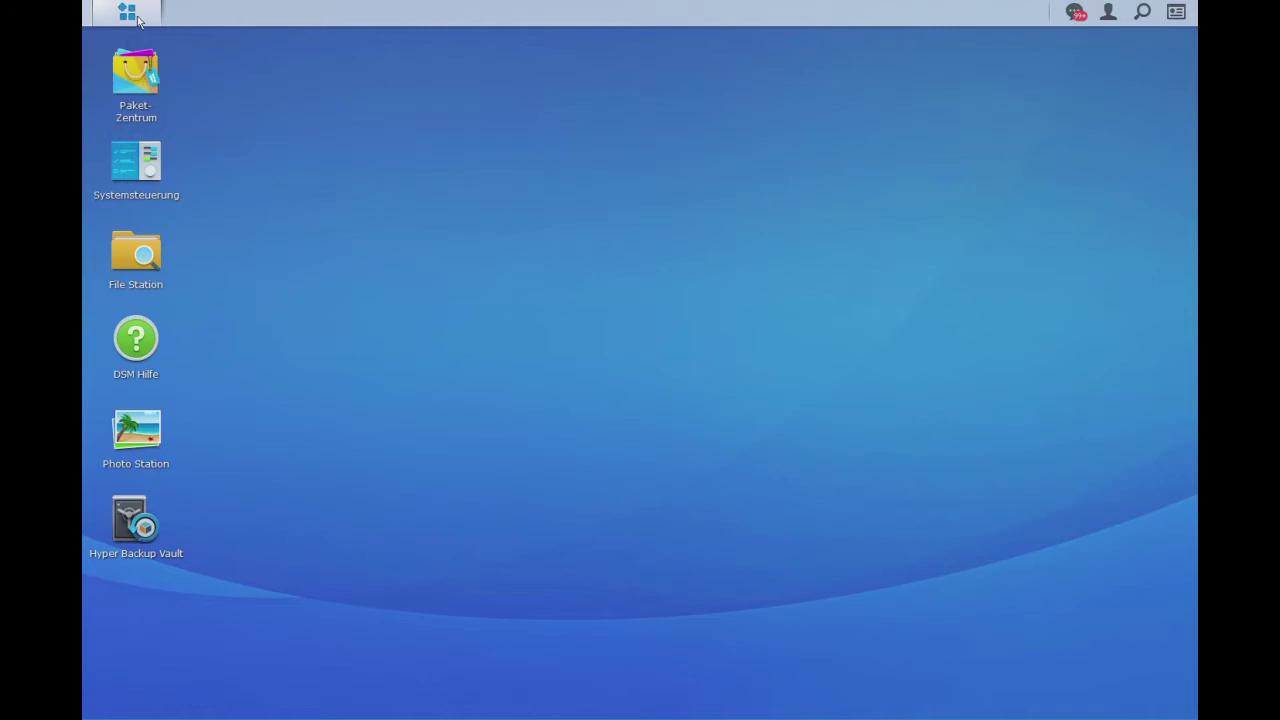
{"action": "left_click", "coordinate": [127, 11]}
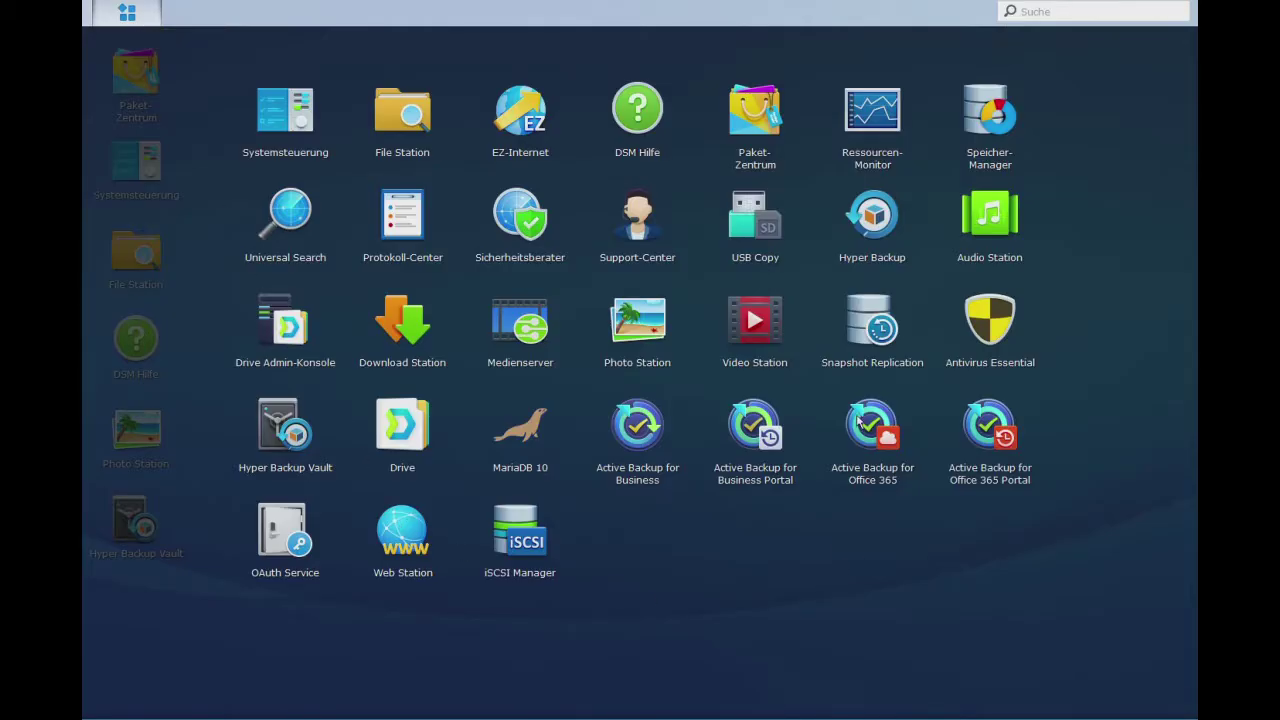
{"action": "left_click", "coordinate": [856, 420]}
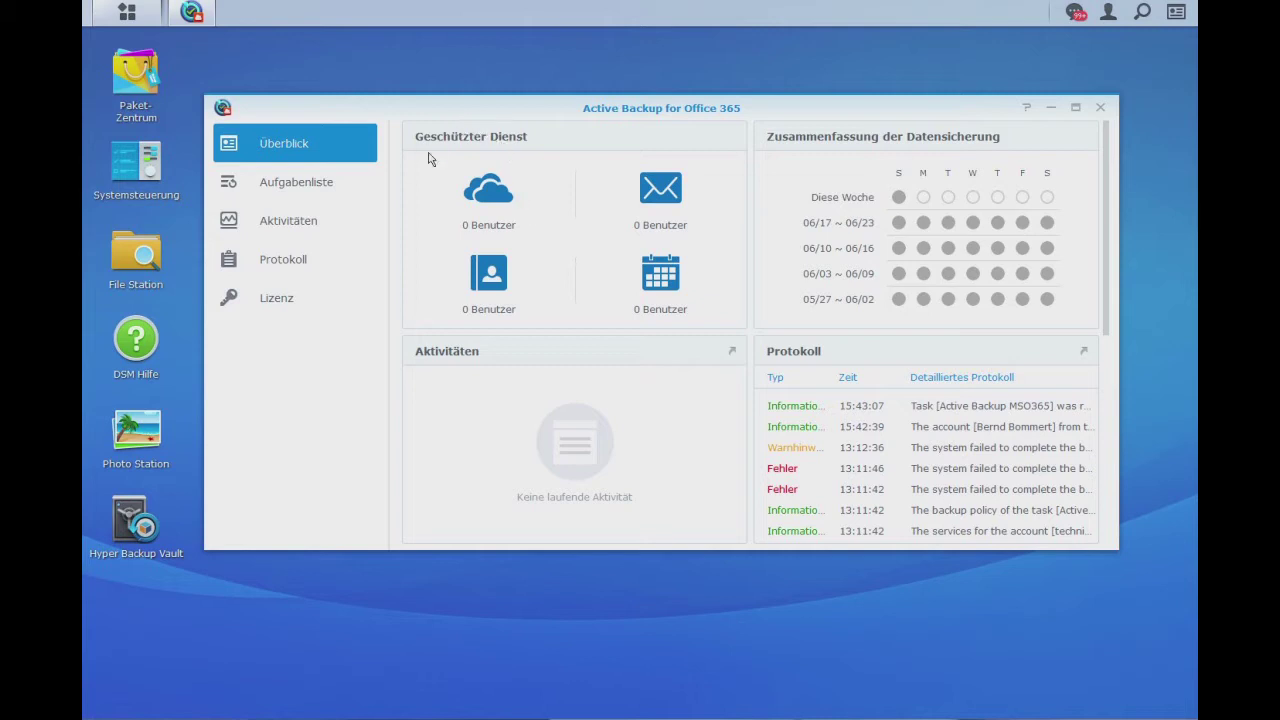
{"action": "left_click", "coordinate": [287, 188]}
{"action": "left_click", "coordinate": [471, 132]}
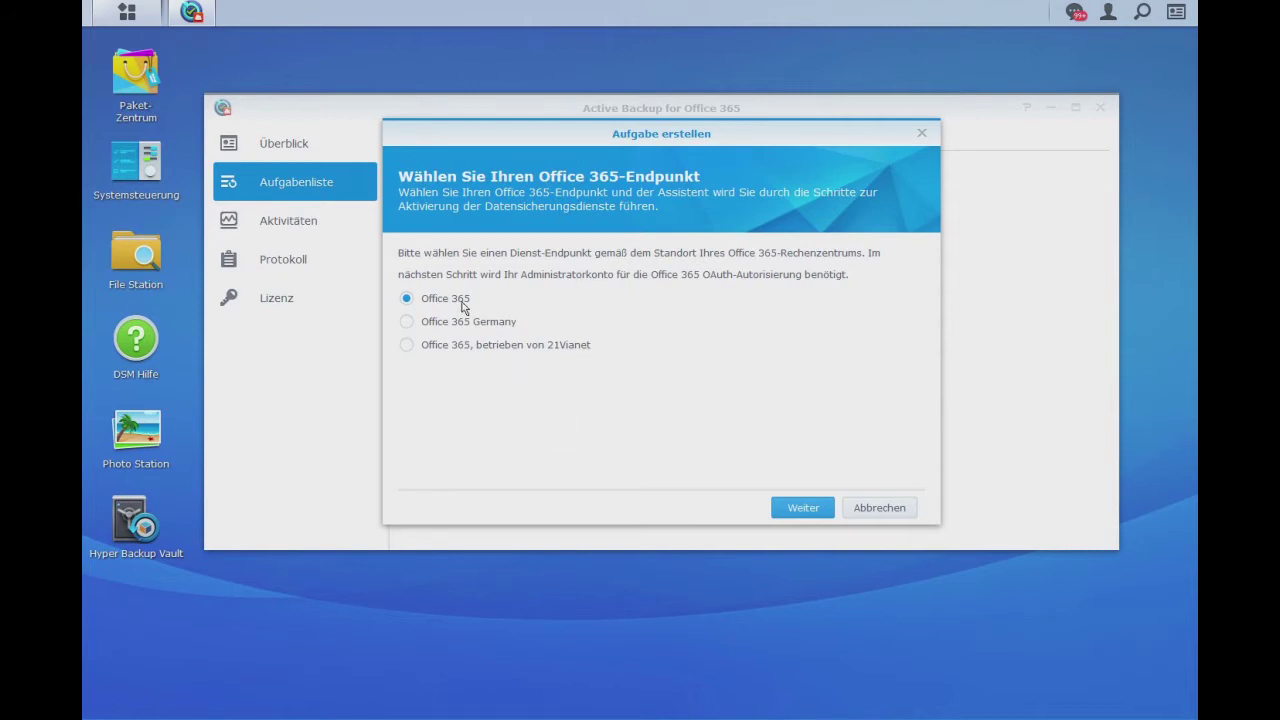
- Use the Office 365 endpoint and authorize the backup app with the signed-in Microsoft account, accepting the requested permissions and the redirect to the NAS
{"action": "left_click", "coordinate": [817, 508]}
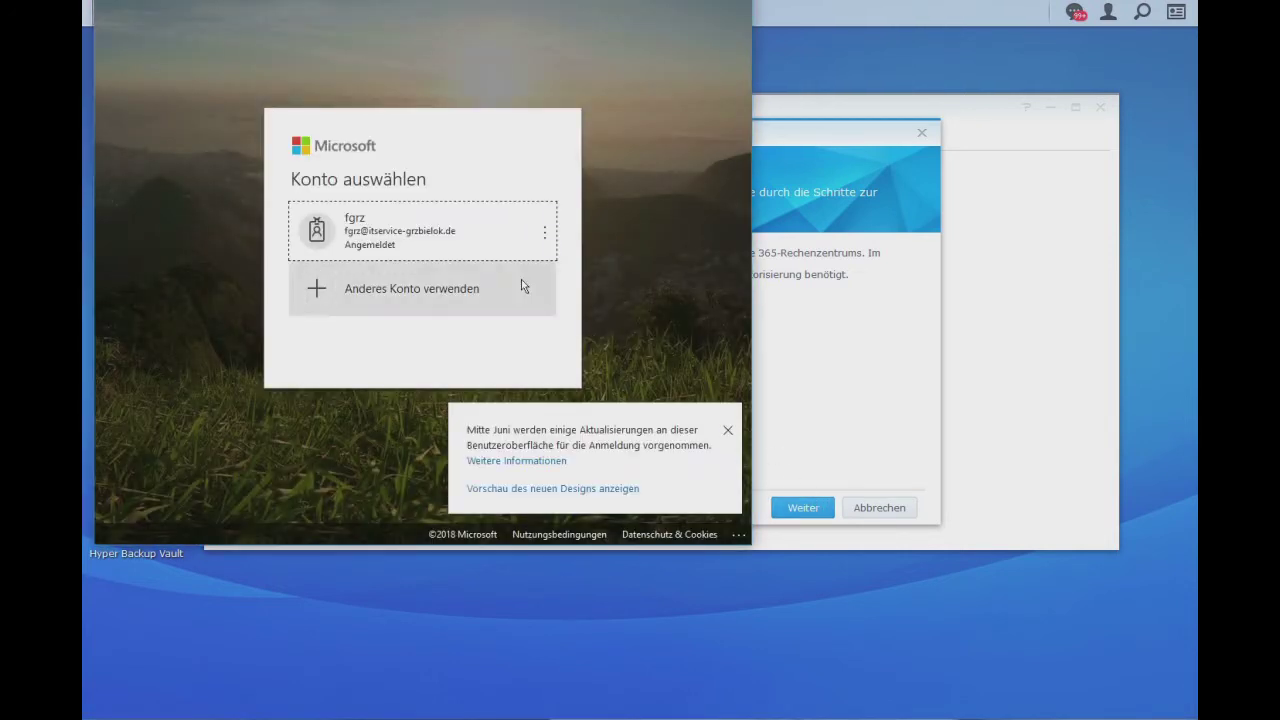
{"action": "left_click", "coordinate": [432, 244]}
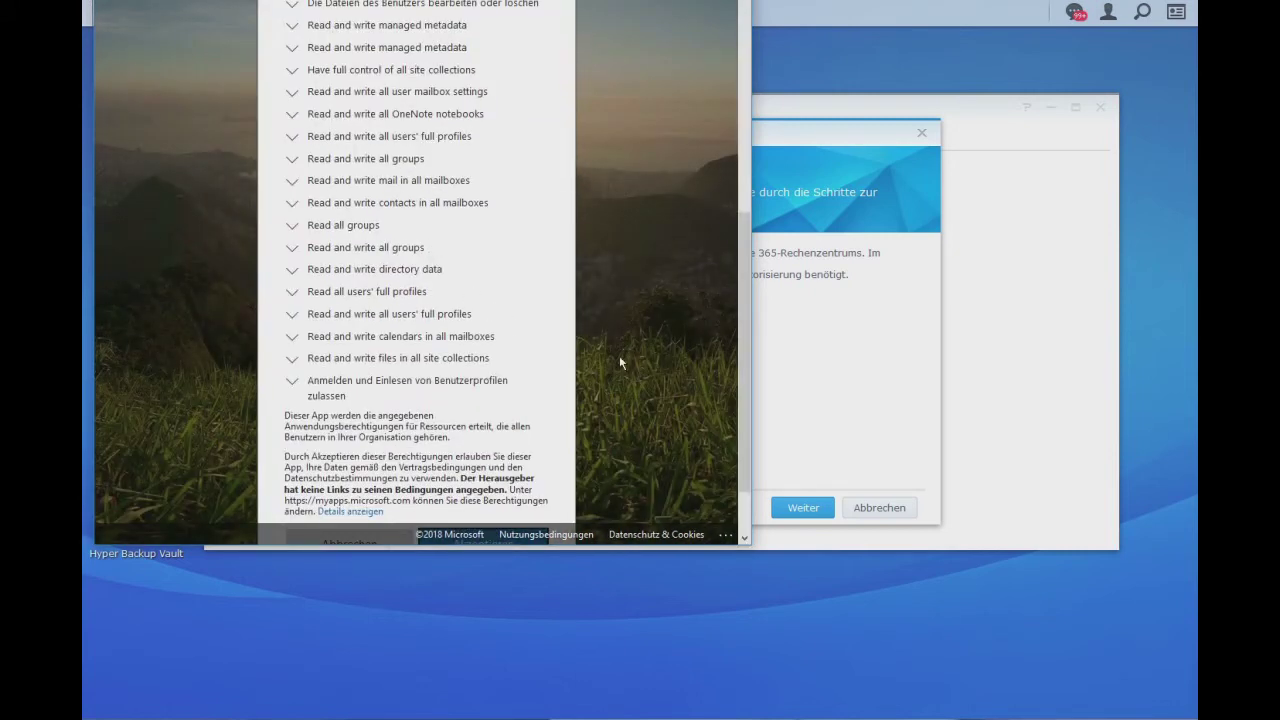
{"action": "scroll", "coordinate": [619, 362], "scroll_direction": "down", "scroll_amount": 2}
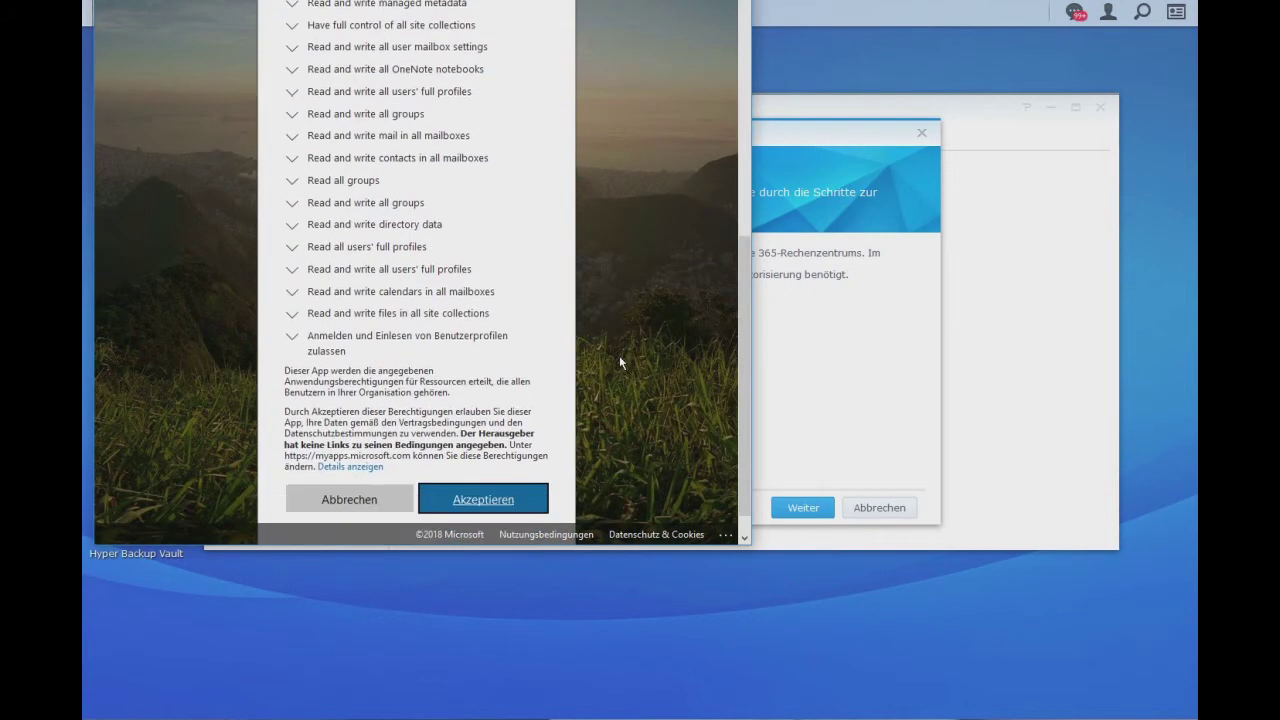
{"action": "left_click", "coordinate": [479, 468]}
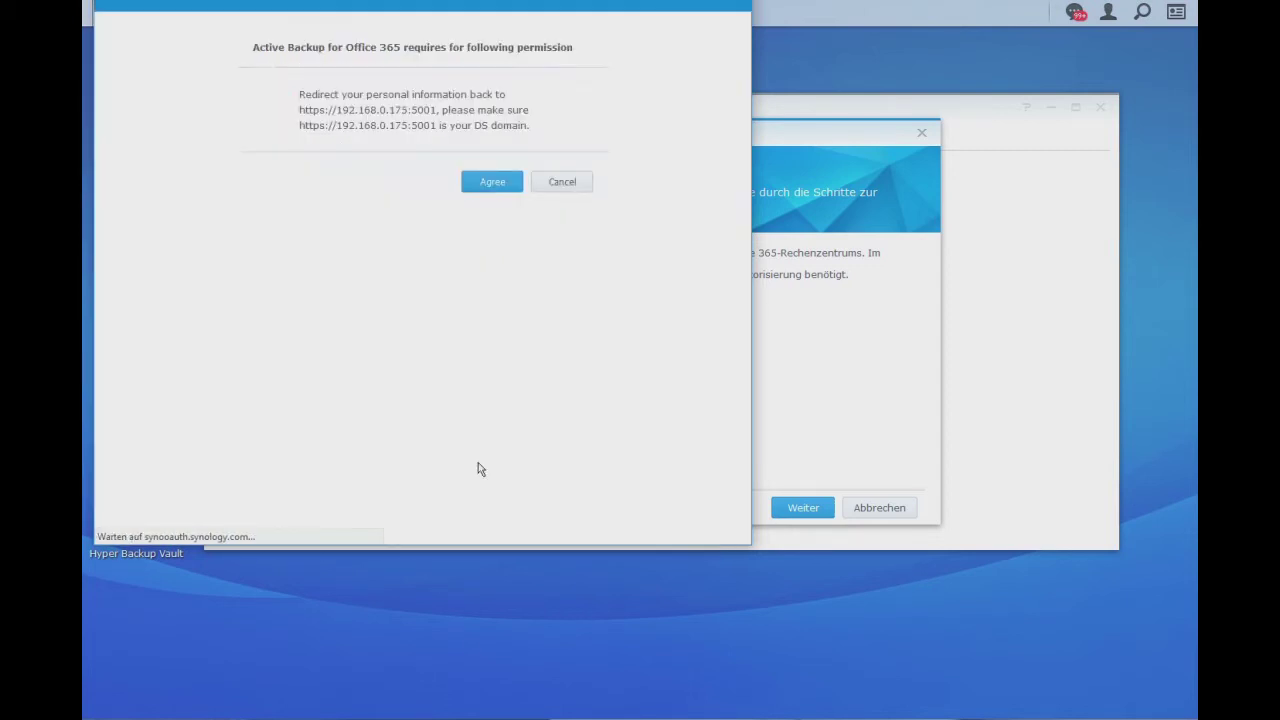
{"action": "left_click", "coordinate": [490, 183]}
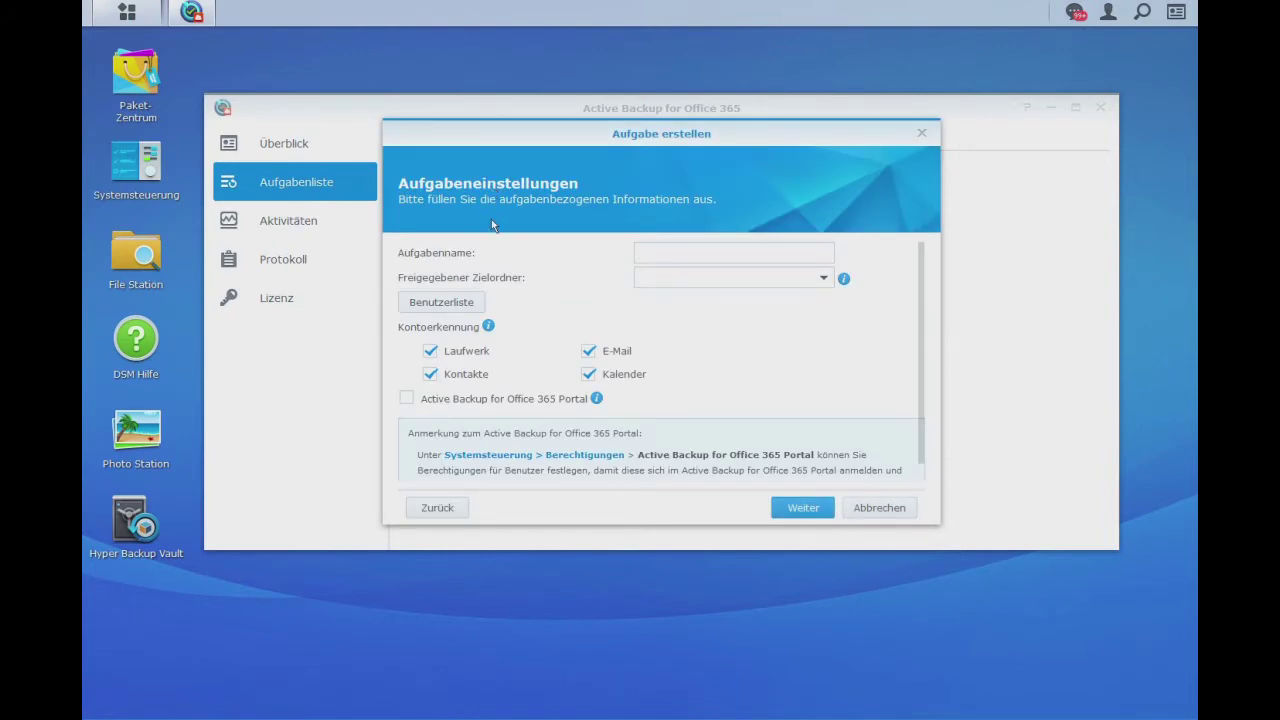
- Name the task "Active Backup MS365" and set its shared destination folder to ActiveBackupforBusiness
{"action": "left_click", "coordinate": [668, 257]}
{"action": "type", "text": "Active Backup MS365"}
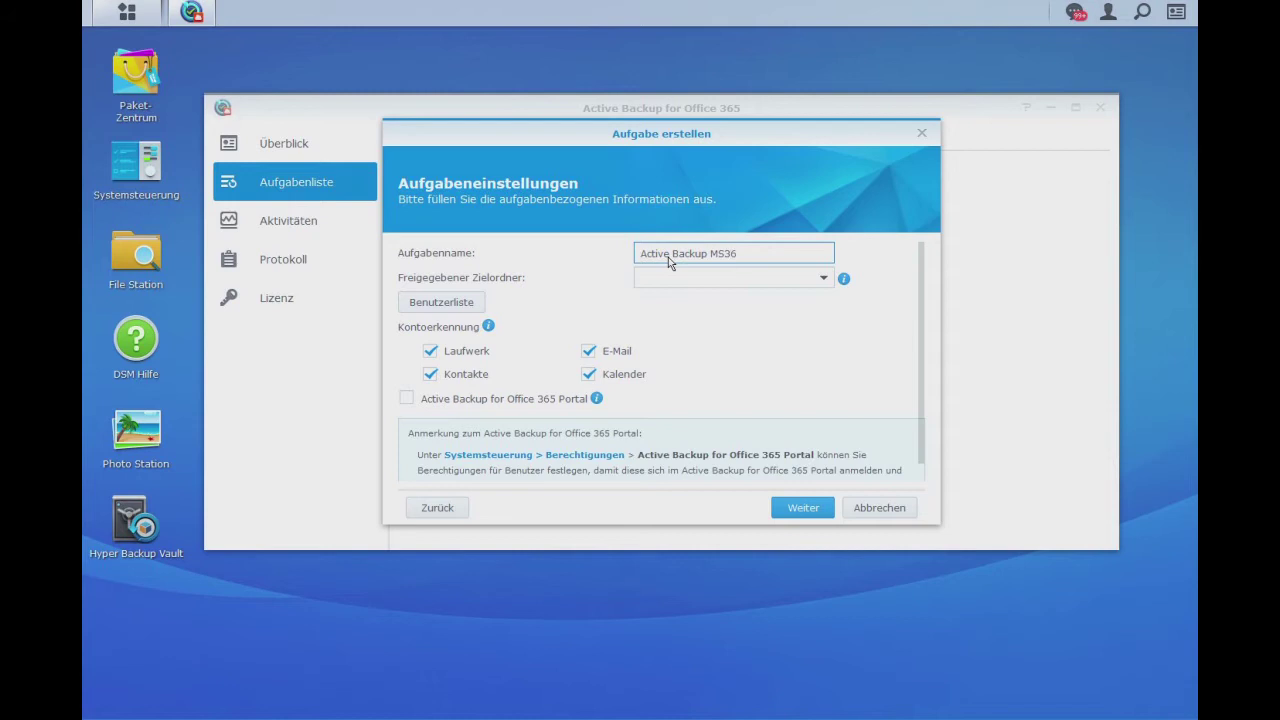
{"action": "left_click", "coordinate": [823, 278]}
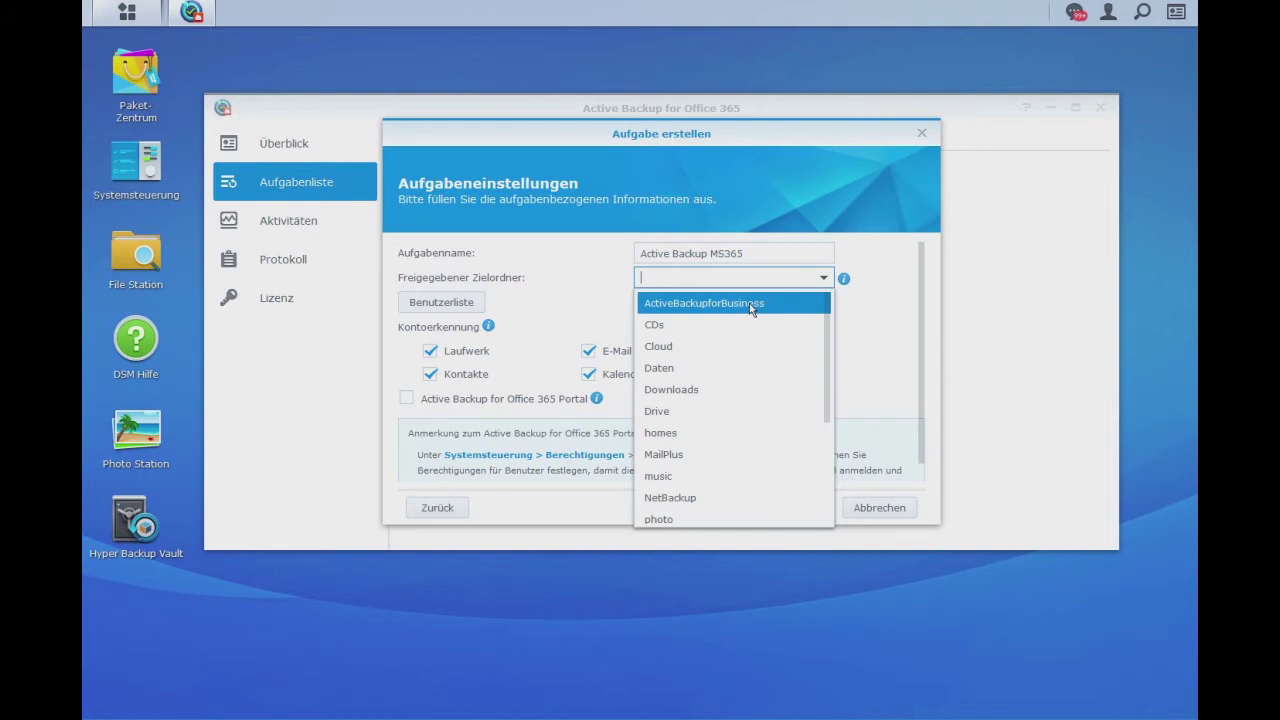
{"action": "left_click", "coordinate": [691, 298]}
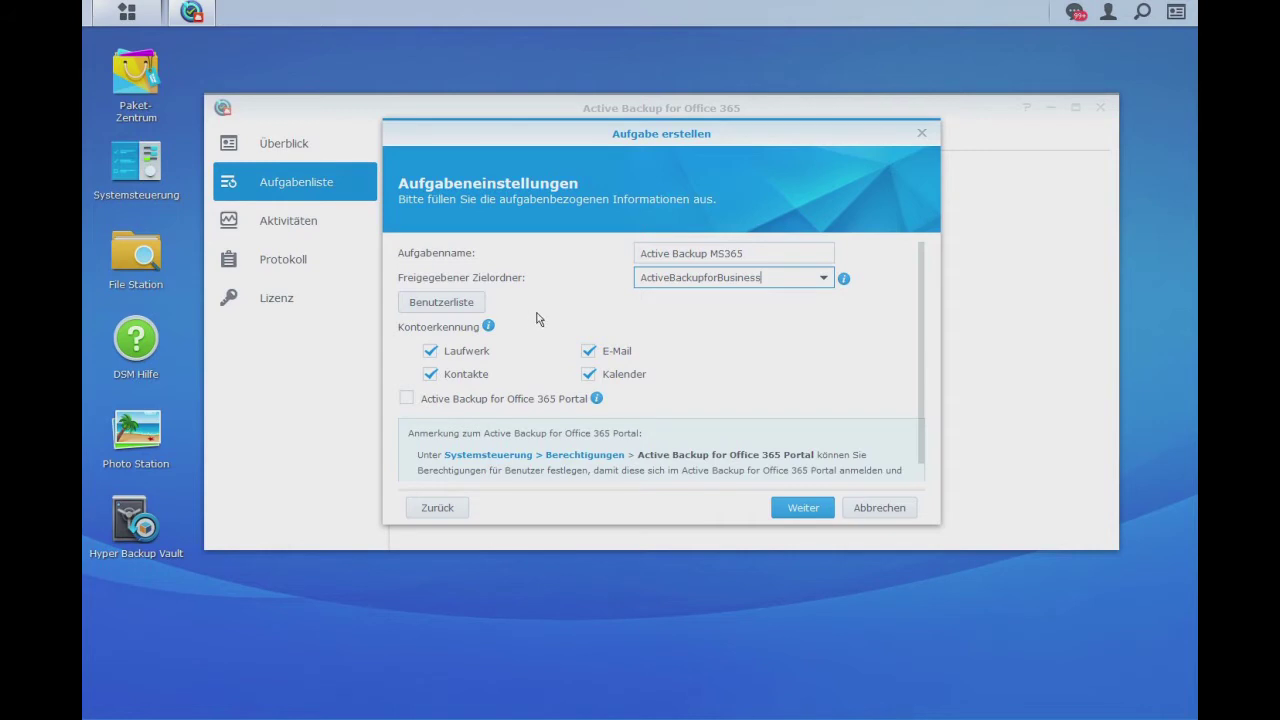
- Select e-mail and drive backup only for the third and fifth users, contacts and calendar only for the third, and enable the Office 365 Portal
{"action": "left_click", "coordinate": [458, 302]}
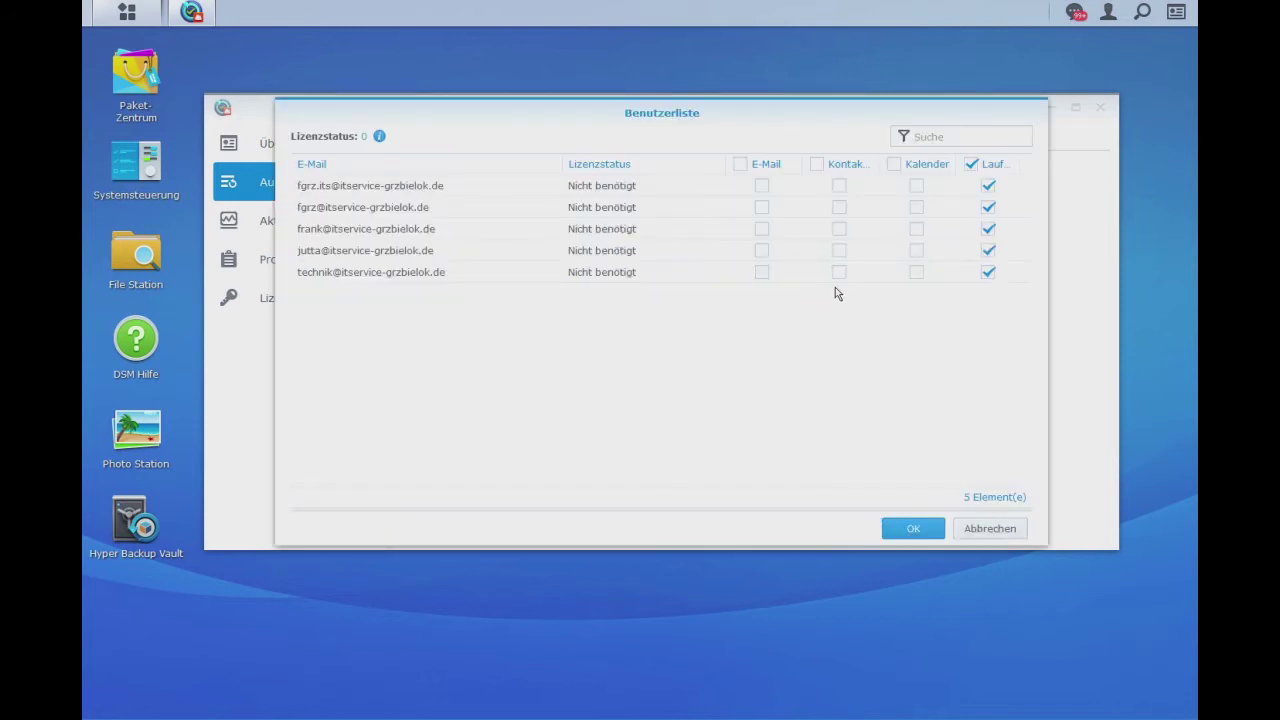
{"action": "left_click", "coordinate": [762, 231]}
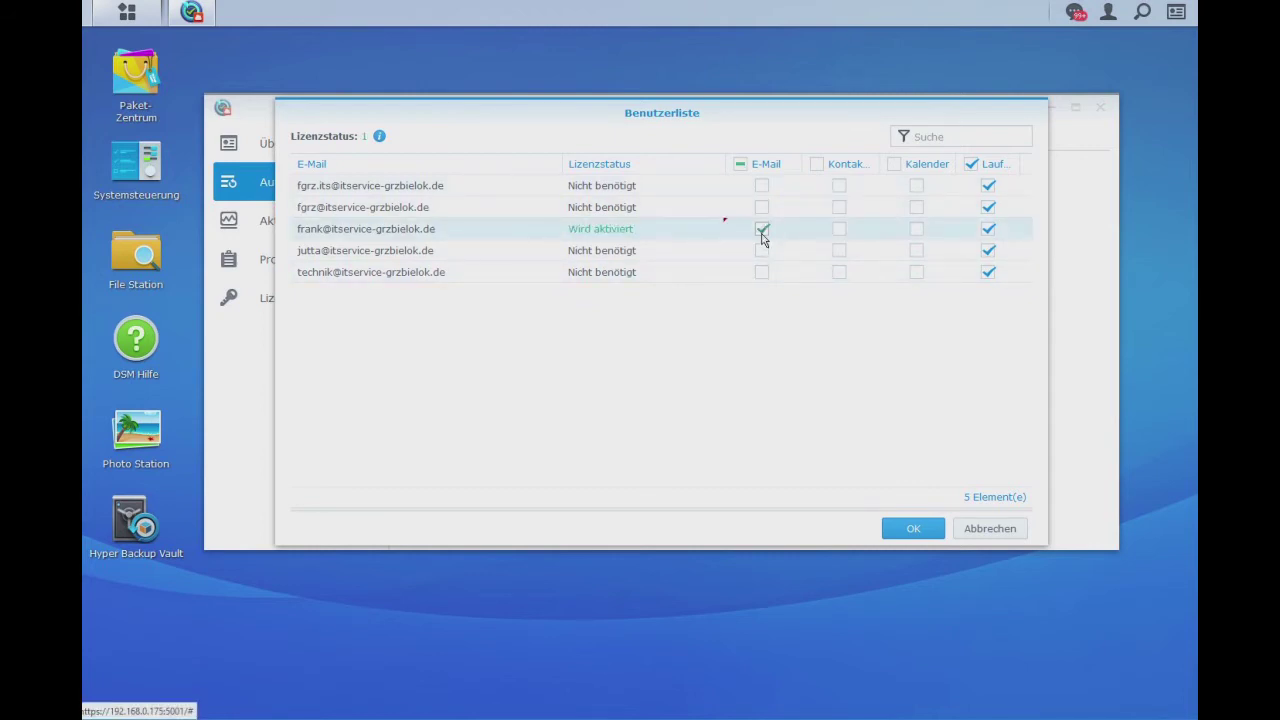
{"action": "left_click", "coordinate": [762, 272]}
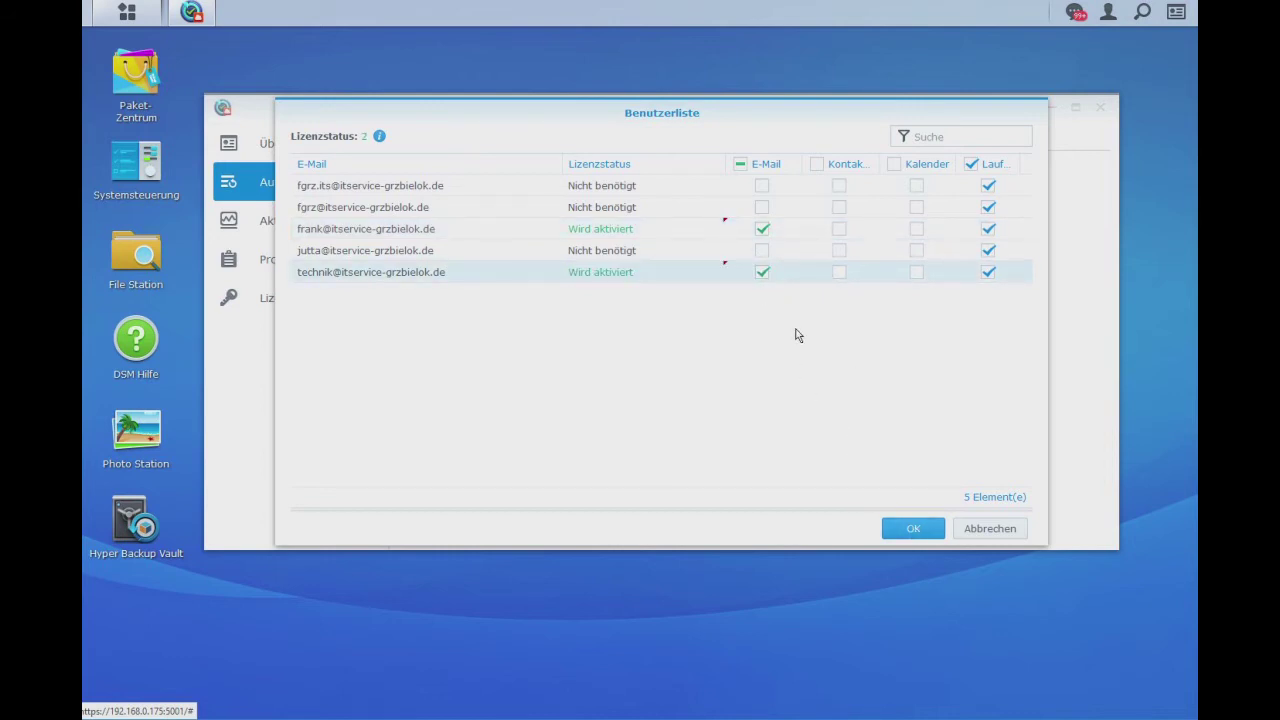
{"action": "left_click", "coordinate": [839, 229]}
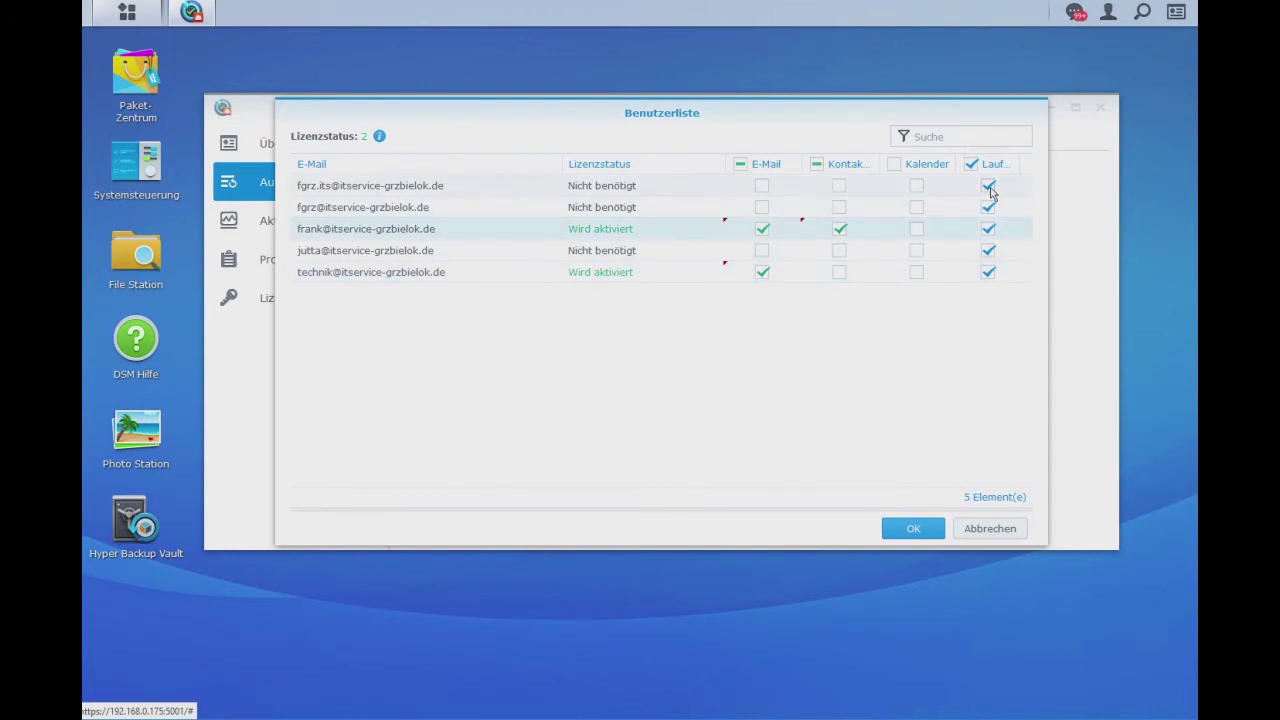
{"action": "left_click", "coordinate": [971, 164]}
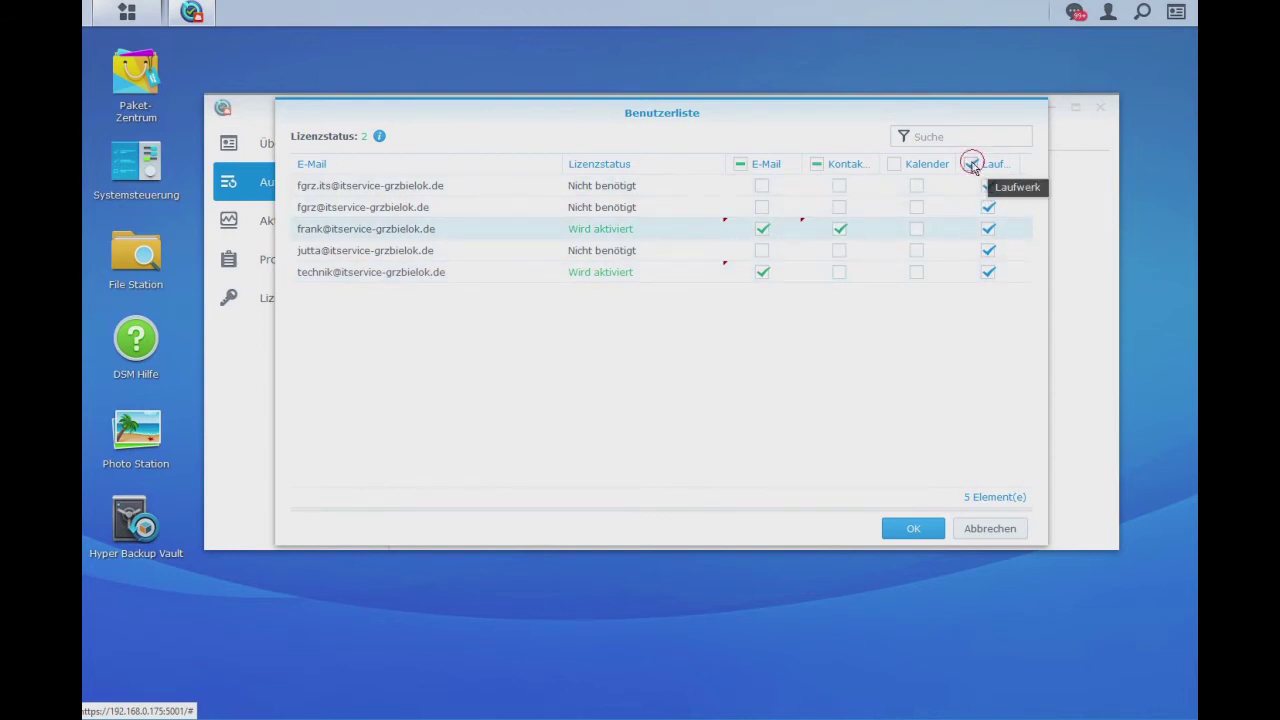
{"action": "left_click", "coordinate": [917, 232]}
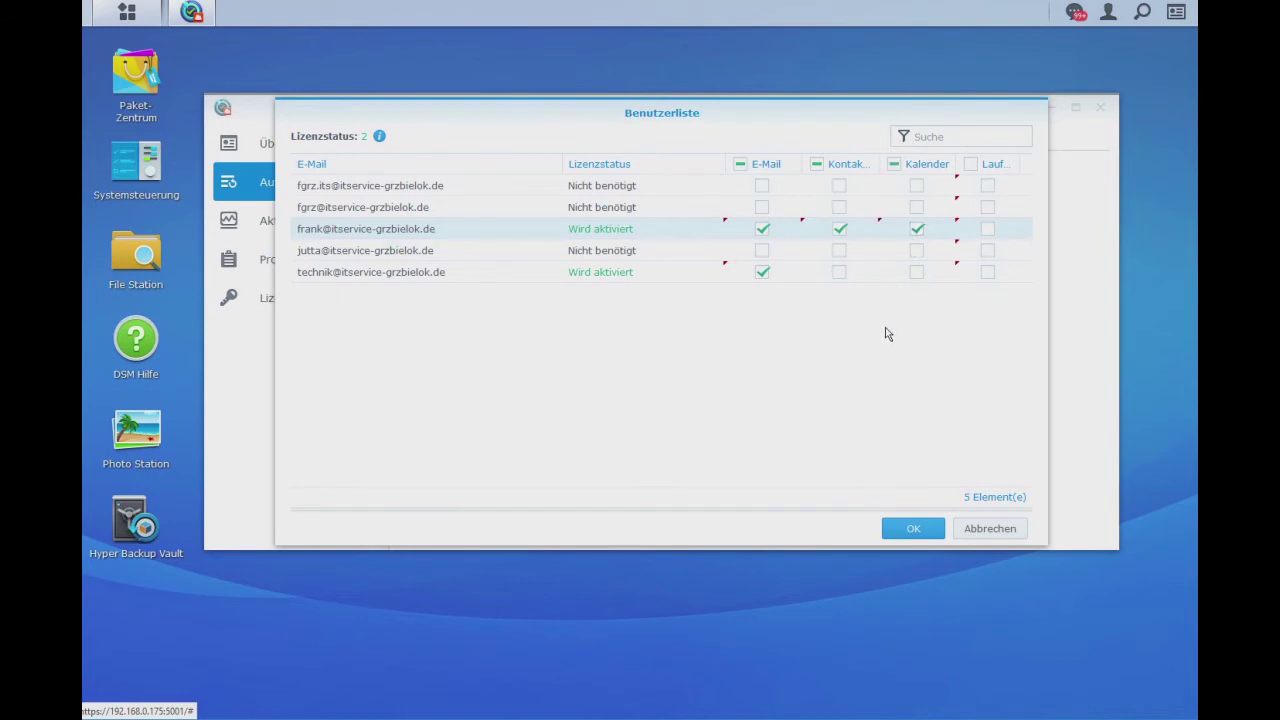
{"action": "left_click", "coordinate": [988, 230]}
{"action": "left_click", "coordinate": [988, 272]}
{"action": "left_click", "coordinate": [913, 528]}
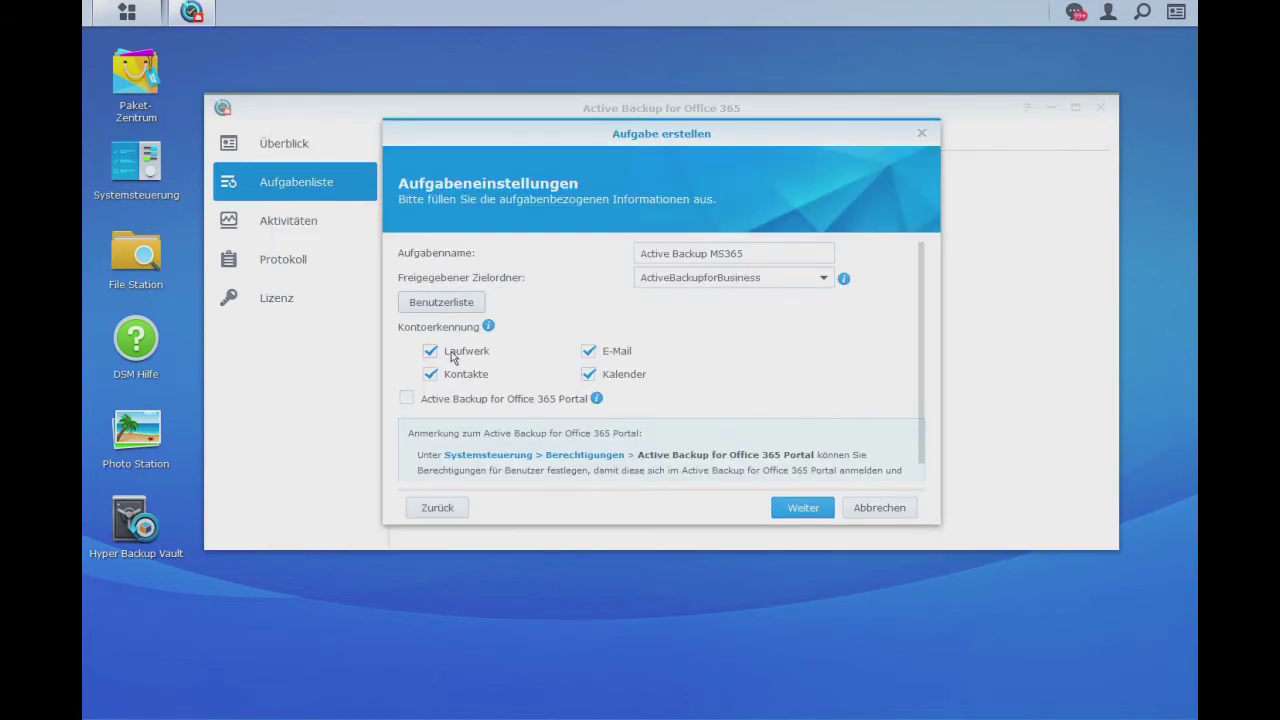
{"action": "left_click", "coordinate": [407, 401]}
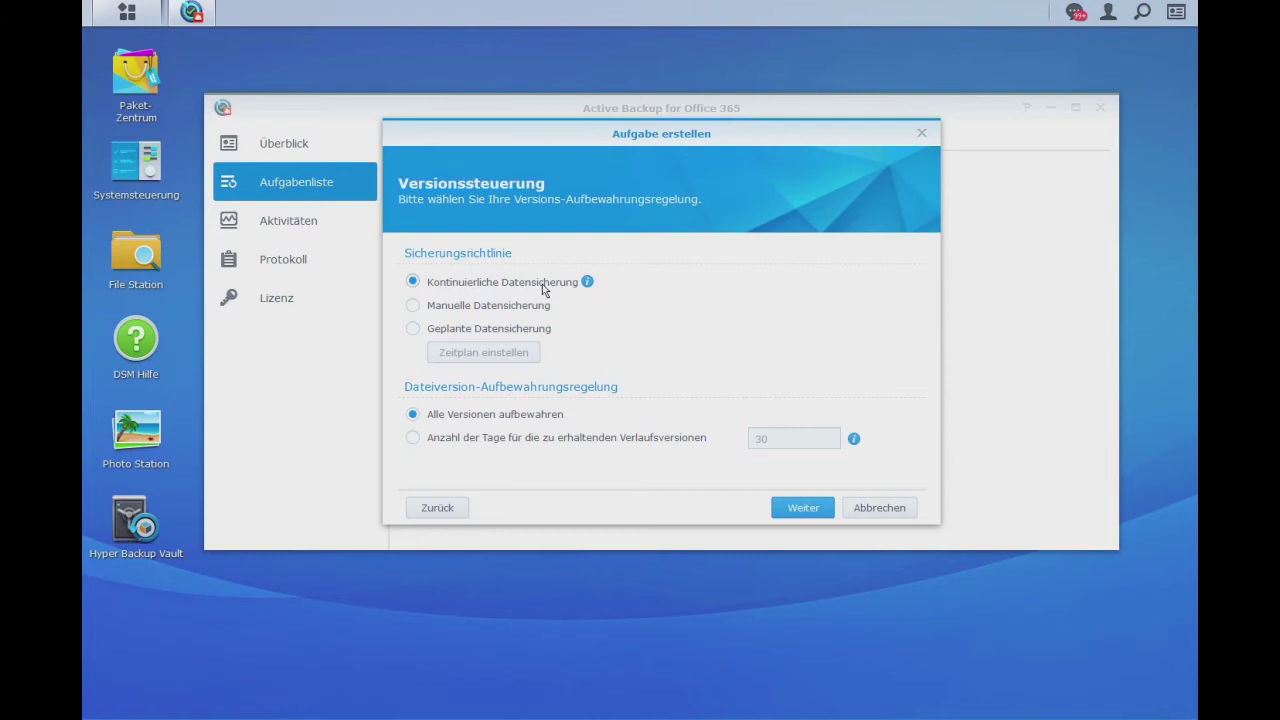
- Choose scheduled backup (Geplante Datensicherung) and set it to run on Sundays with a first execution time of 10:00
{"action": "left_click", "coordinate": [415, 331]}
{"action": "left_click", "coordinate": [508, 355]}
{"action": "left_click", "coordinate": [576, 212]}
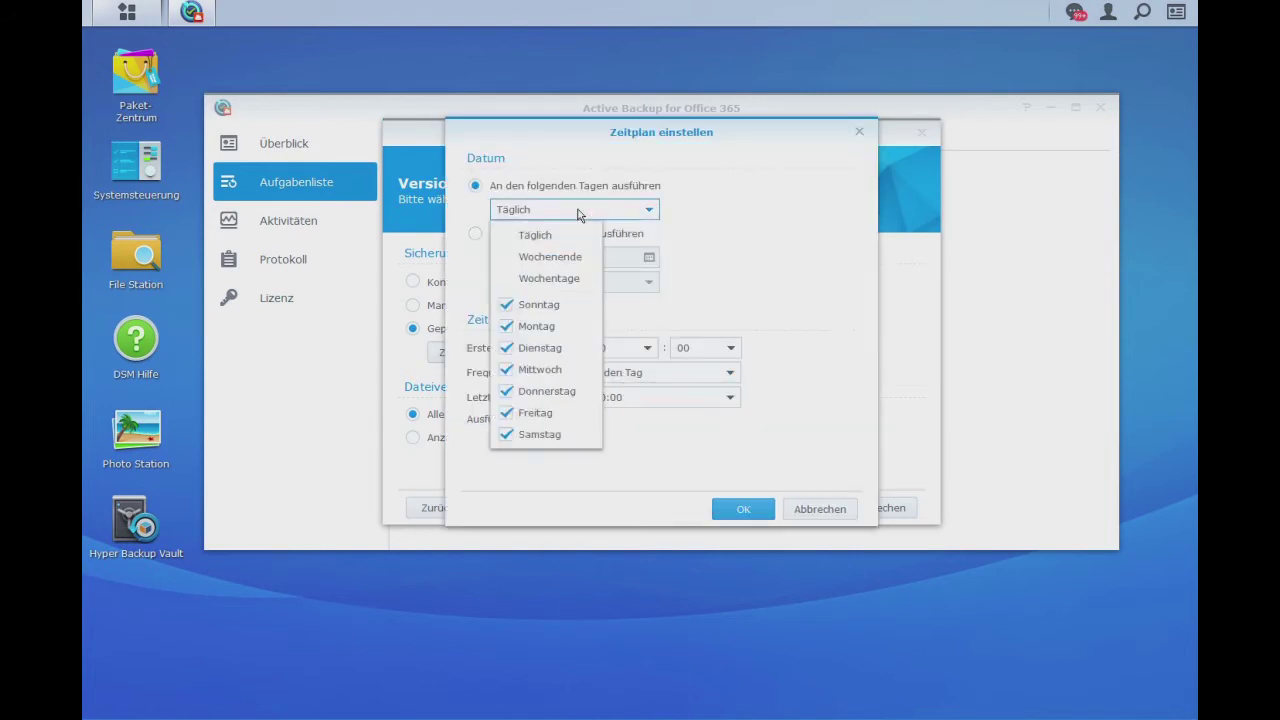
{"action": "left_click", "coordinate": [531, 258]}
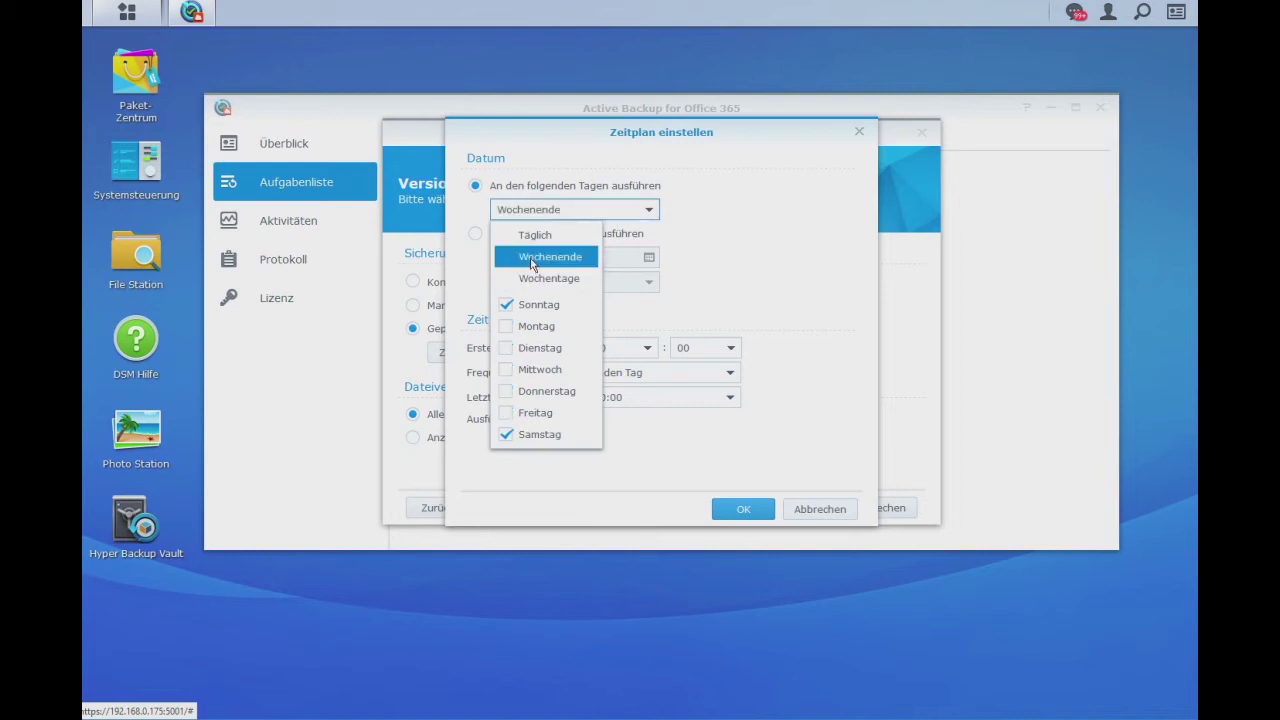
{"action": "left_click", "coordinate": [504, 436]}
{"action": "left_click", "coordinate": [684, 312]}
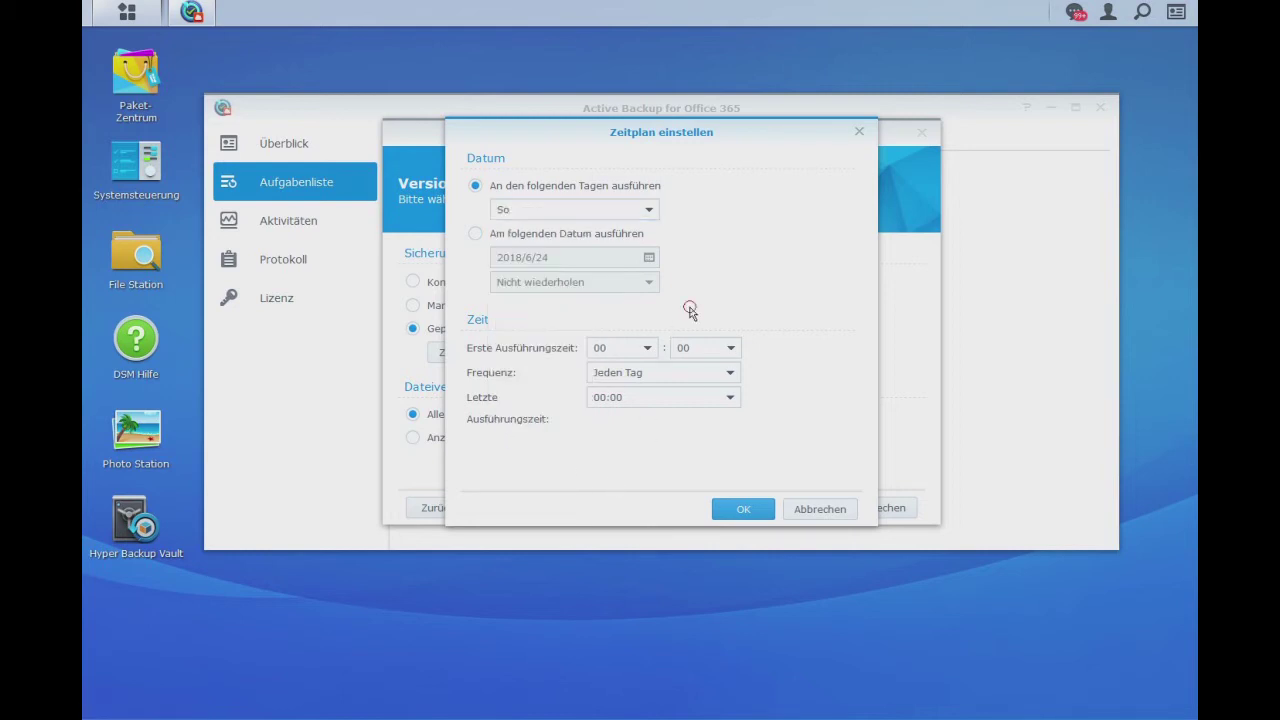
{"action": "left_click", "coordinate": [650, 349]}
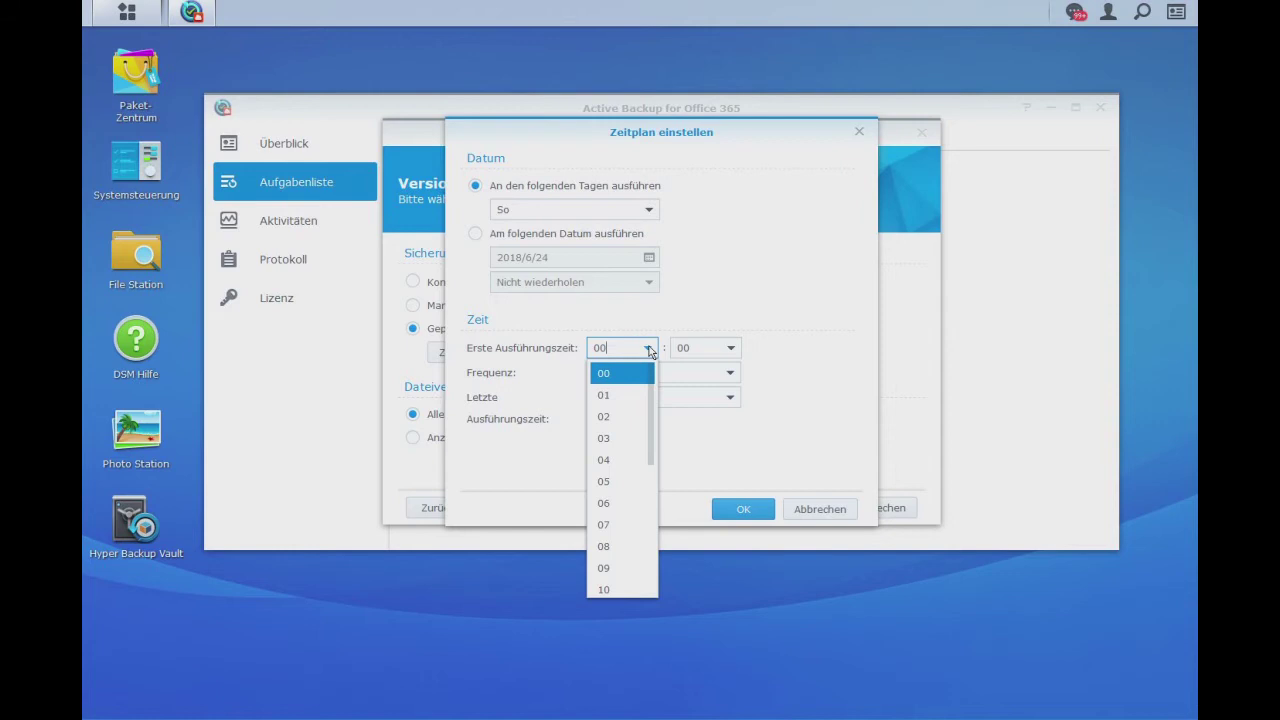
{"action": "left_click", "coordinate": [612, 590]}
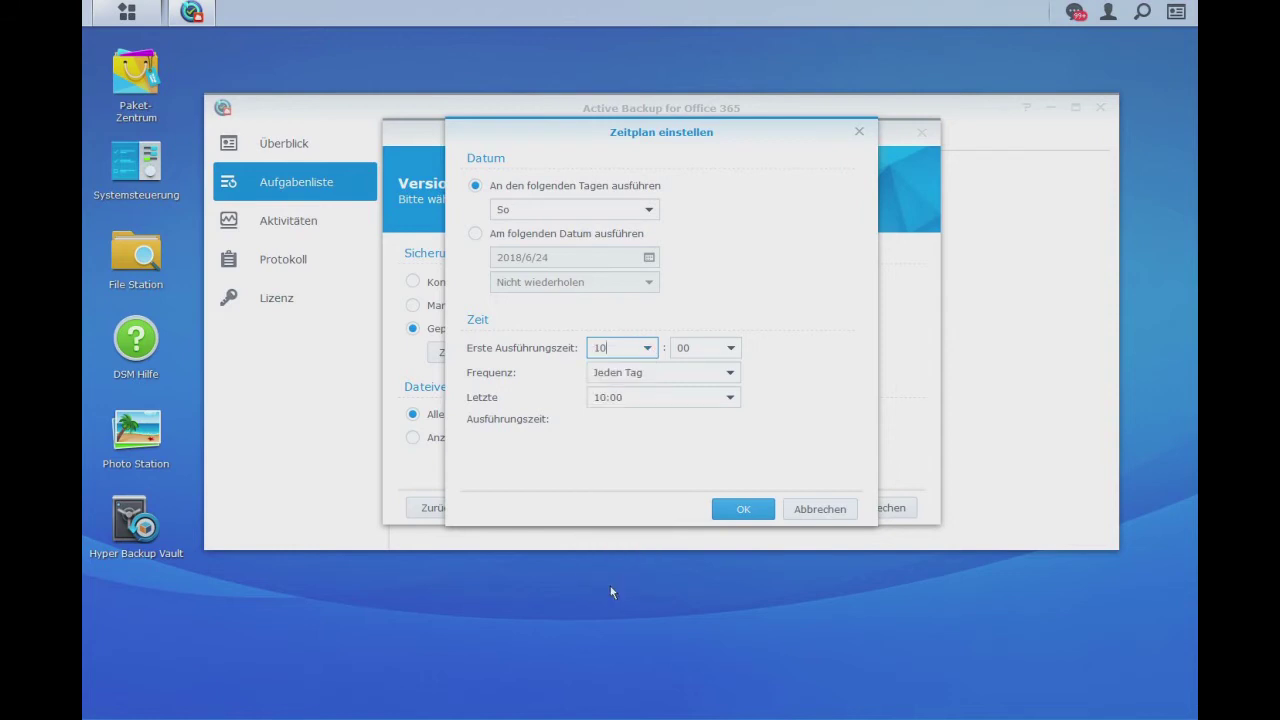
{"action": "left_click", "coordinate": [743, 510]}
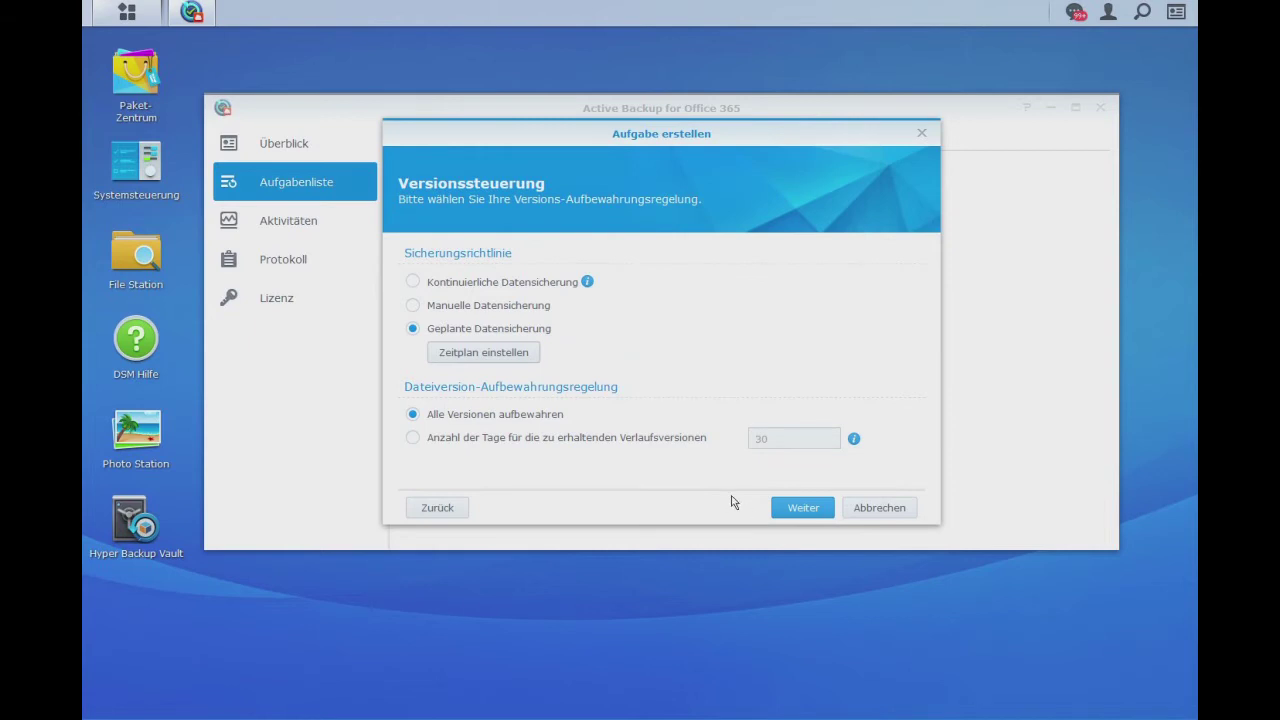
- Limit file version retention to 30 days, apply the task settings and run the backup immediately
{"action": "left_click", "coordinate": [455, 440]}
{"action": "left_click", "coordinate": [804, 508]}
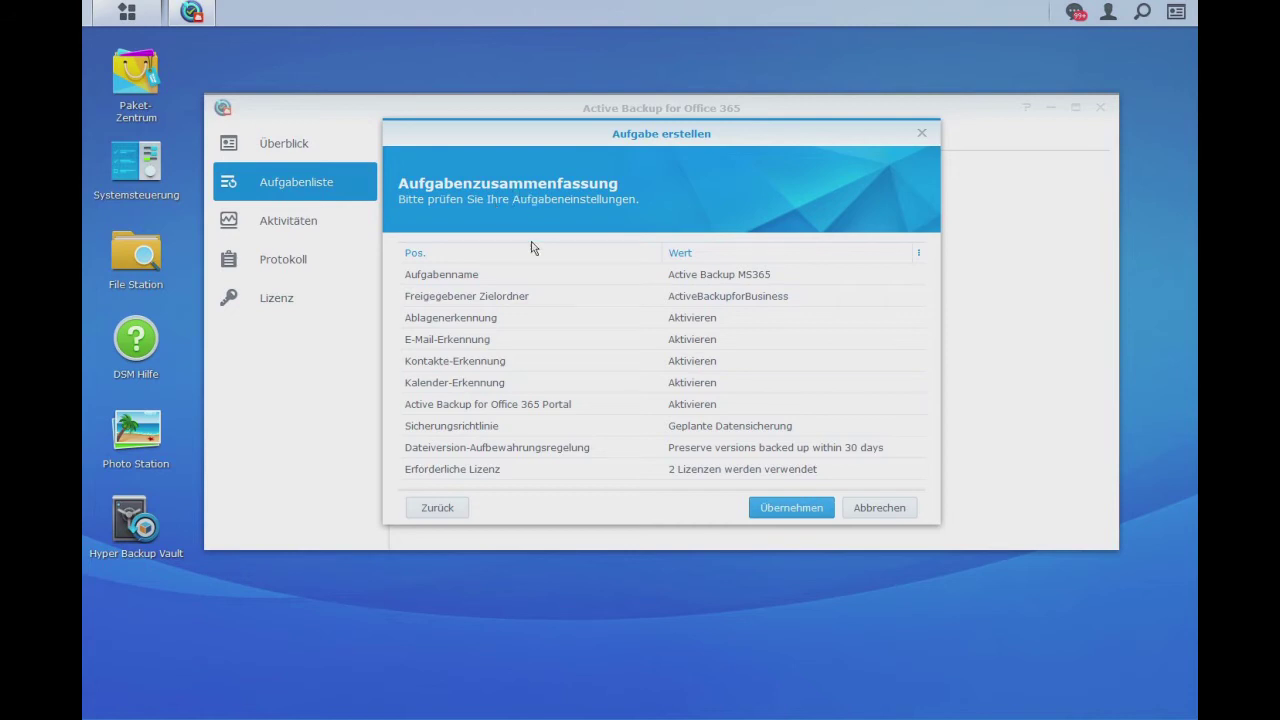
{"action": "left_click", "coordinate": [792, 508]}
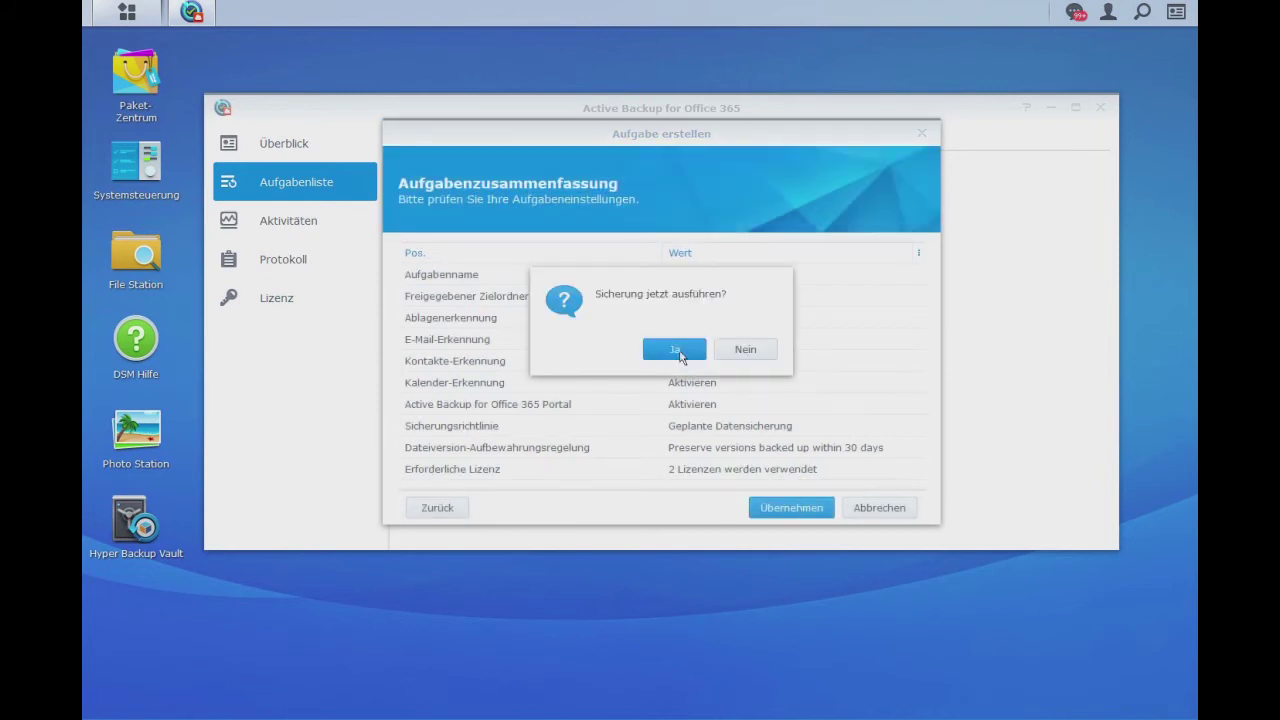
{"action": "left_click", "coordinate": [679, 351]}
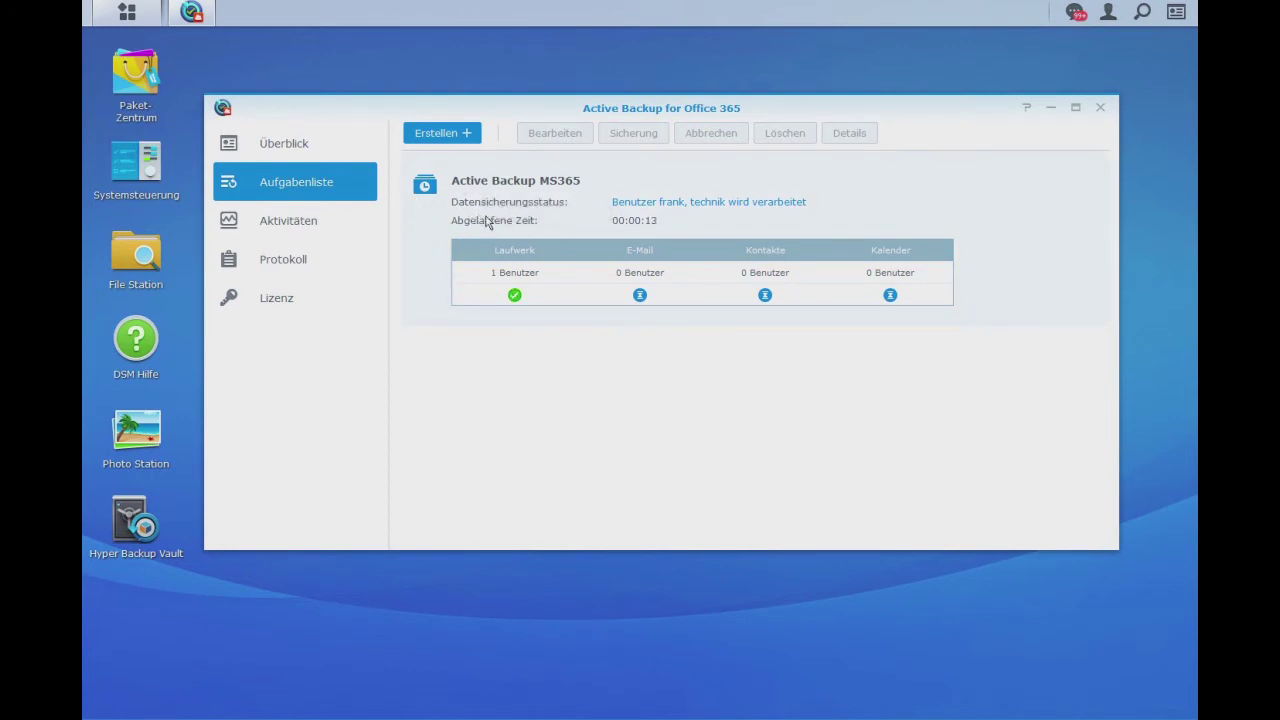
- Examine the per-service results of the Active Backup MS365 task and open the log entry behind the third user's contacts warning
{"action": "mouse_move", "coordinate": [510, 292]}
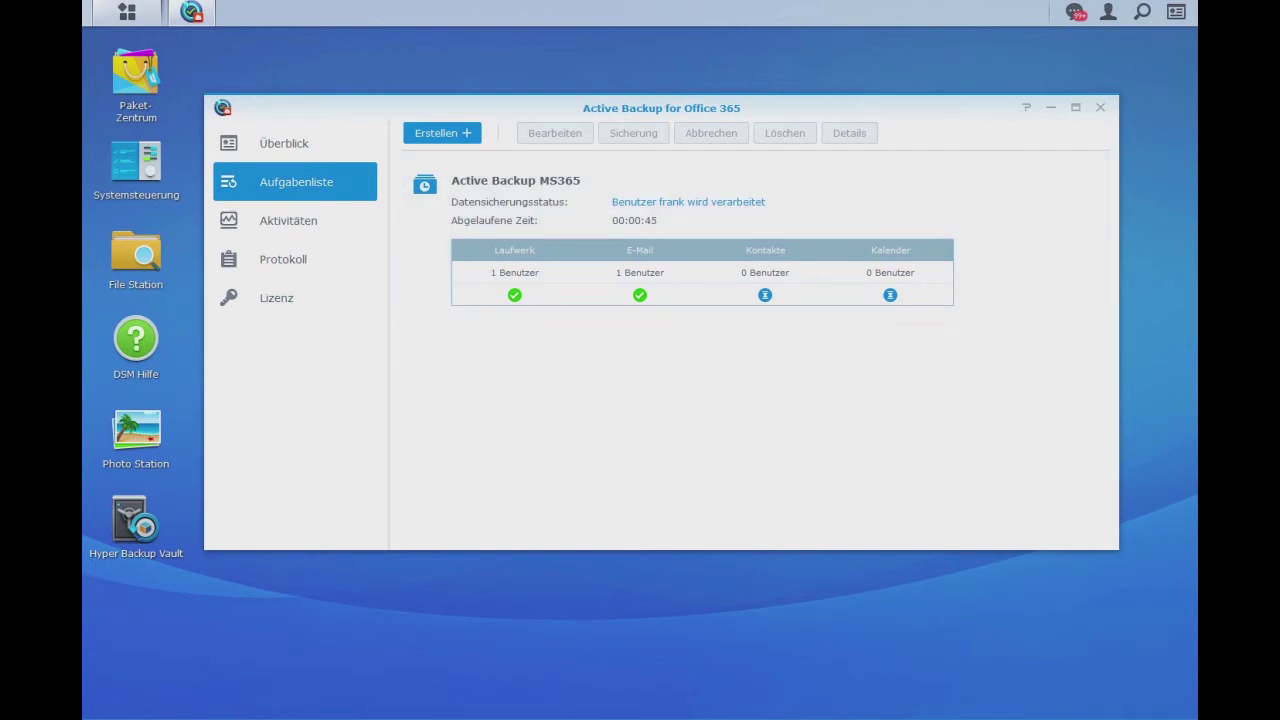
{"action": "left_click", "coordinate": [1000, 200]}
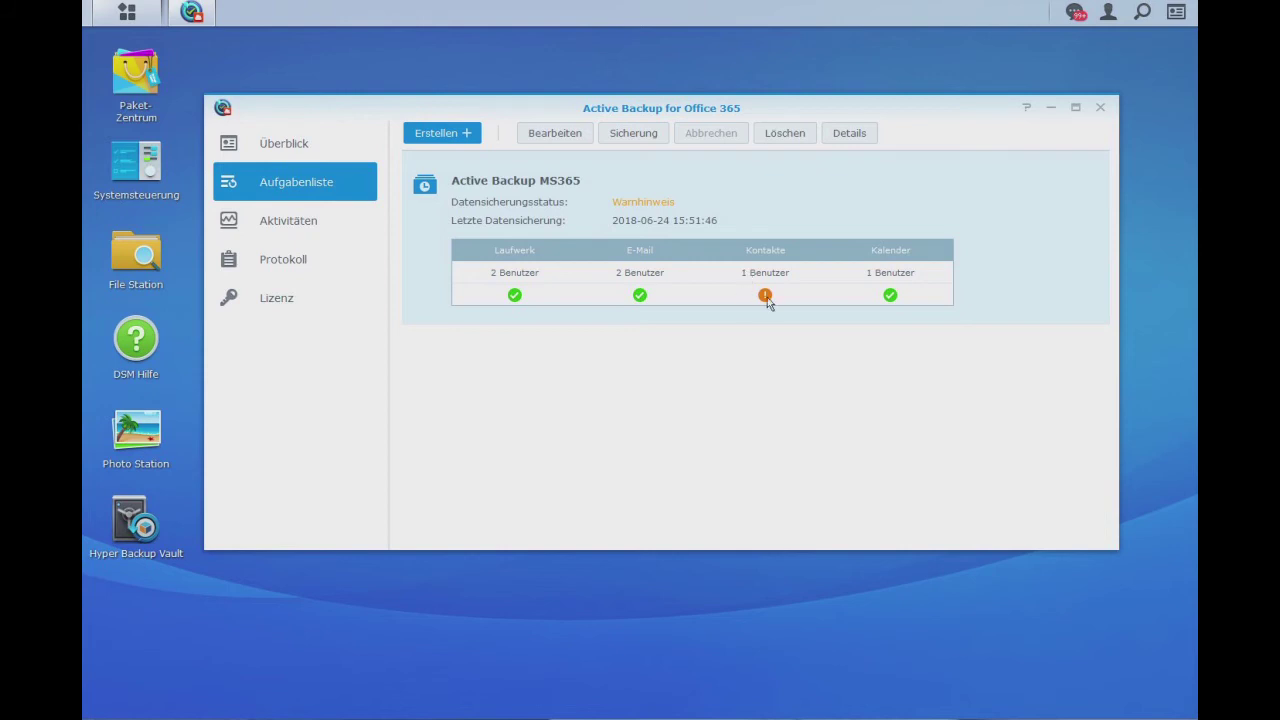
{"action": "mouse_move", "coordinate": [767, 302]}
{"action": "mouse_move", "coordinate": [889, 296]}
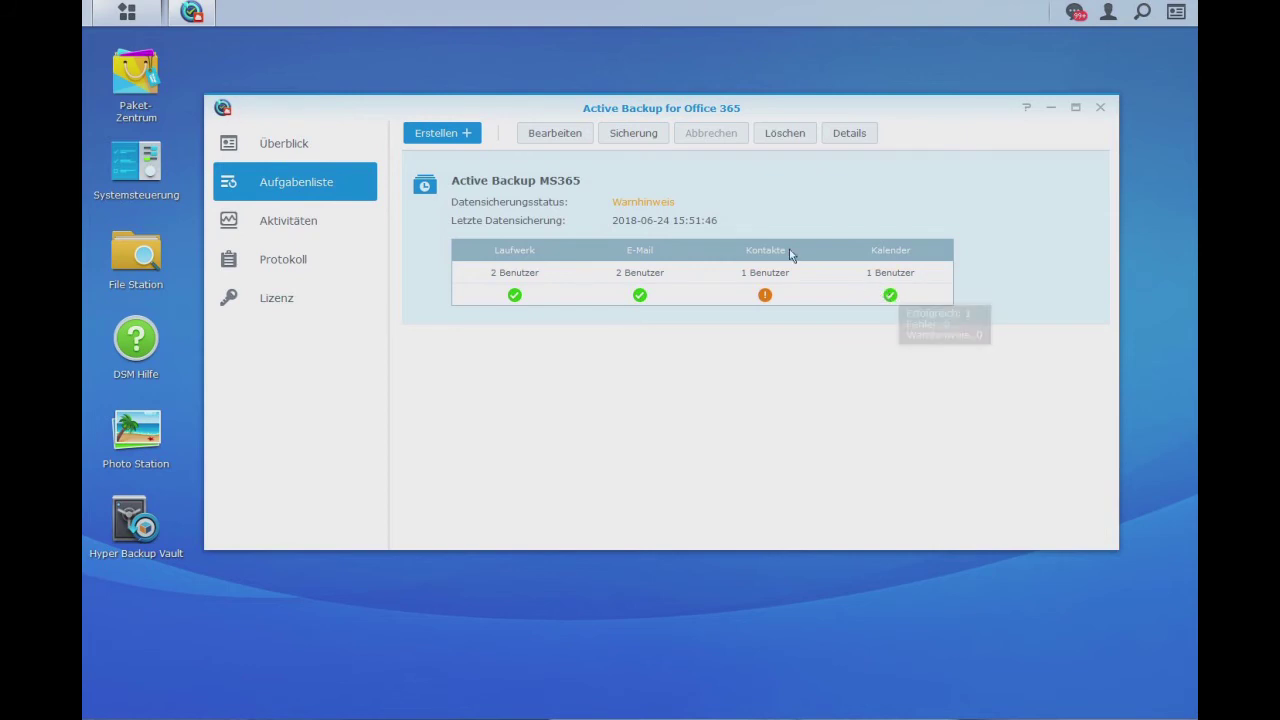
{"action": "left_click", "coordinate": [846, 134]}
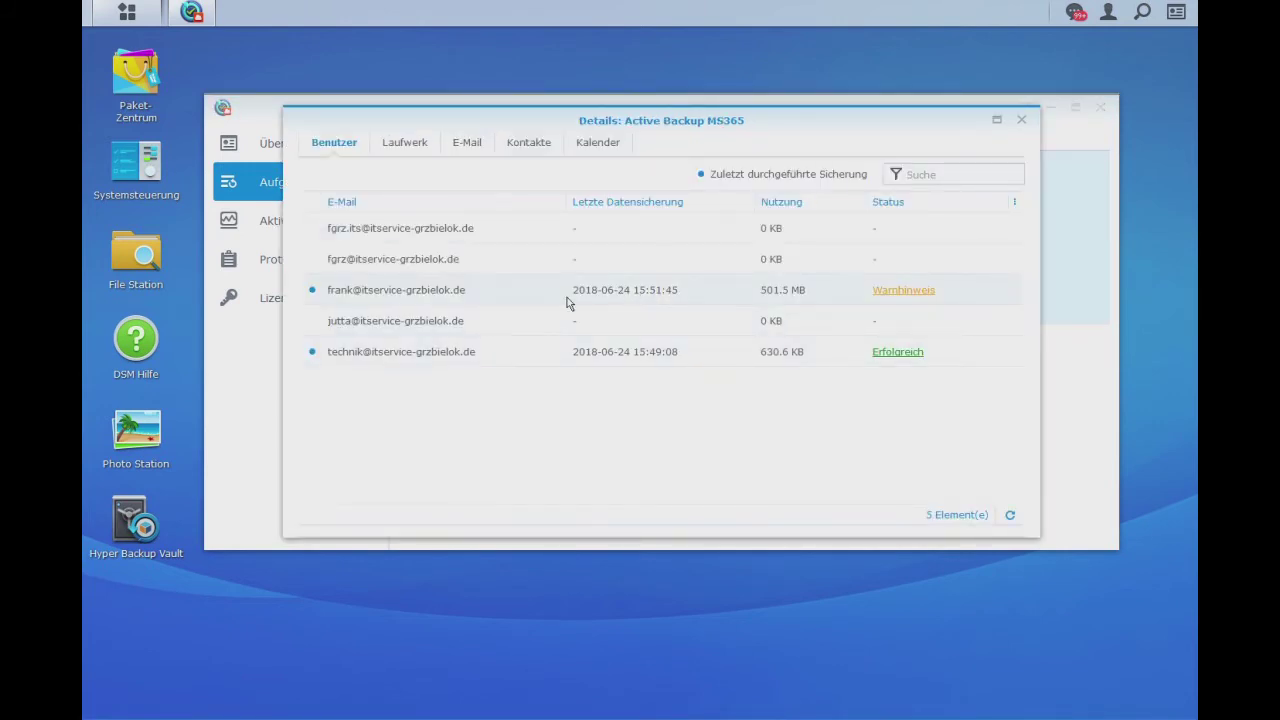
{"action": "left_click", "coordinate": [903, 292]}
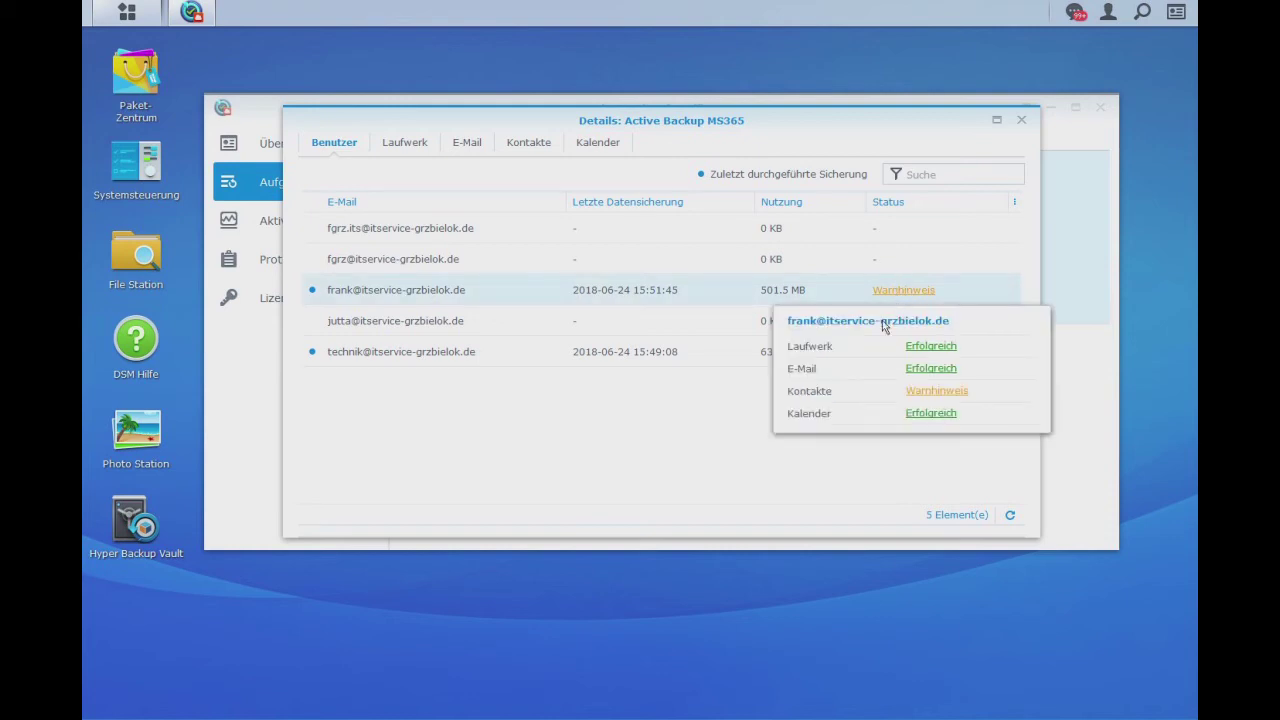
{"action": "left_click", "coordinate": [933, 392]}
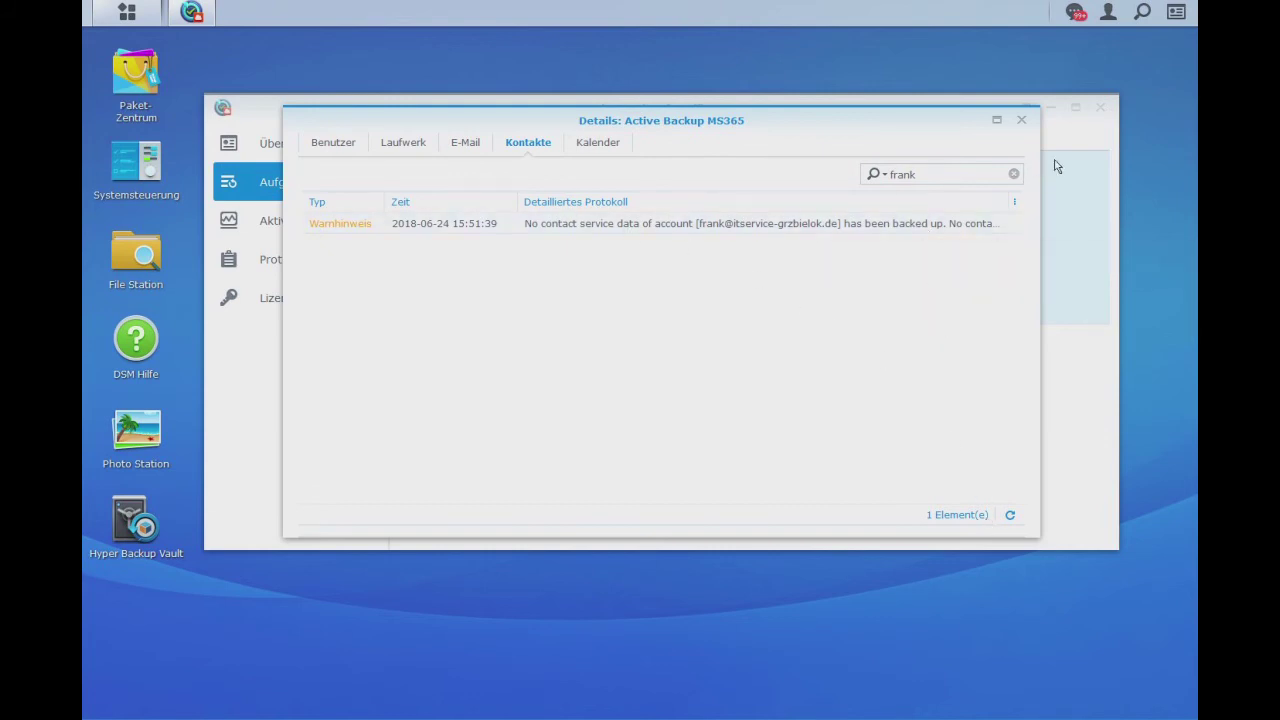
- Exclude contacts from the third user's backup in the Active Backup MS365 task and apply the edited task settings
{"action": "left_click", "coordinate": [1021, 120]}
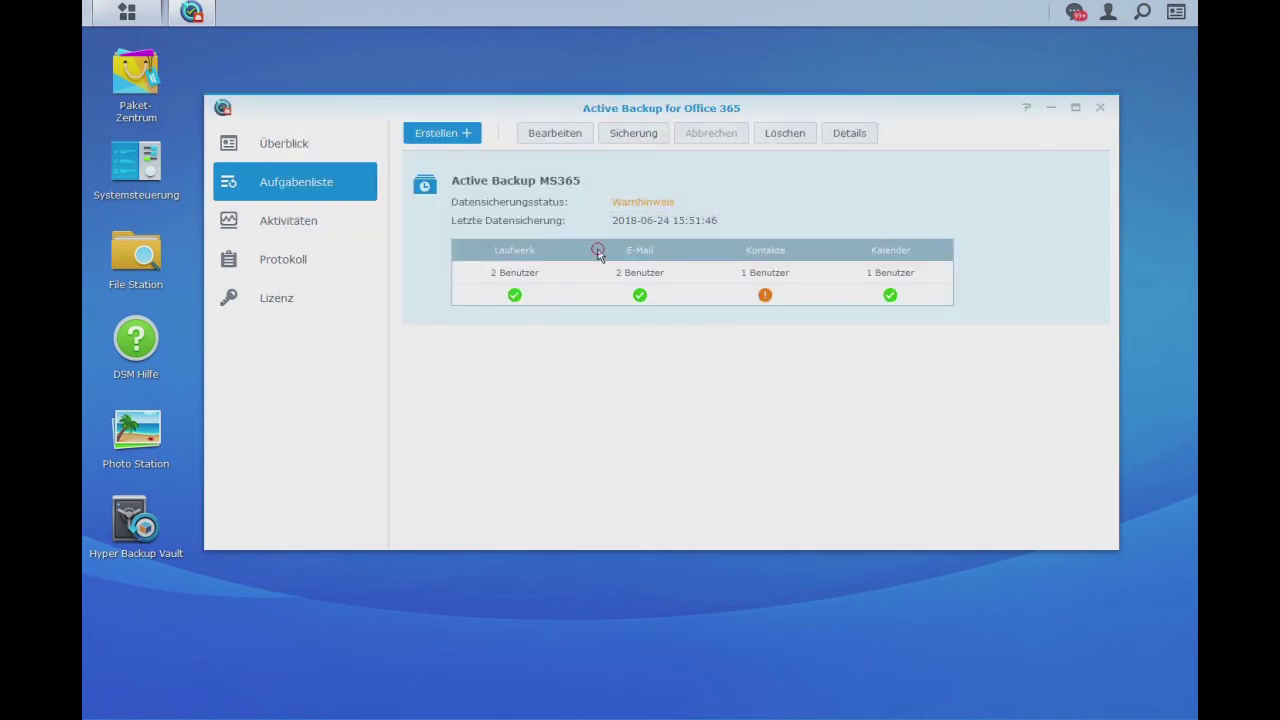
{"action": "left_click", "coordinate": [579, 134]}
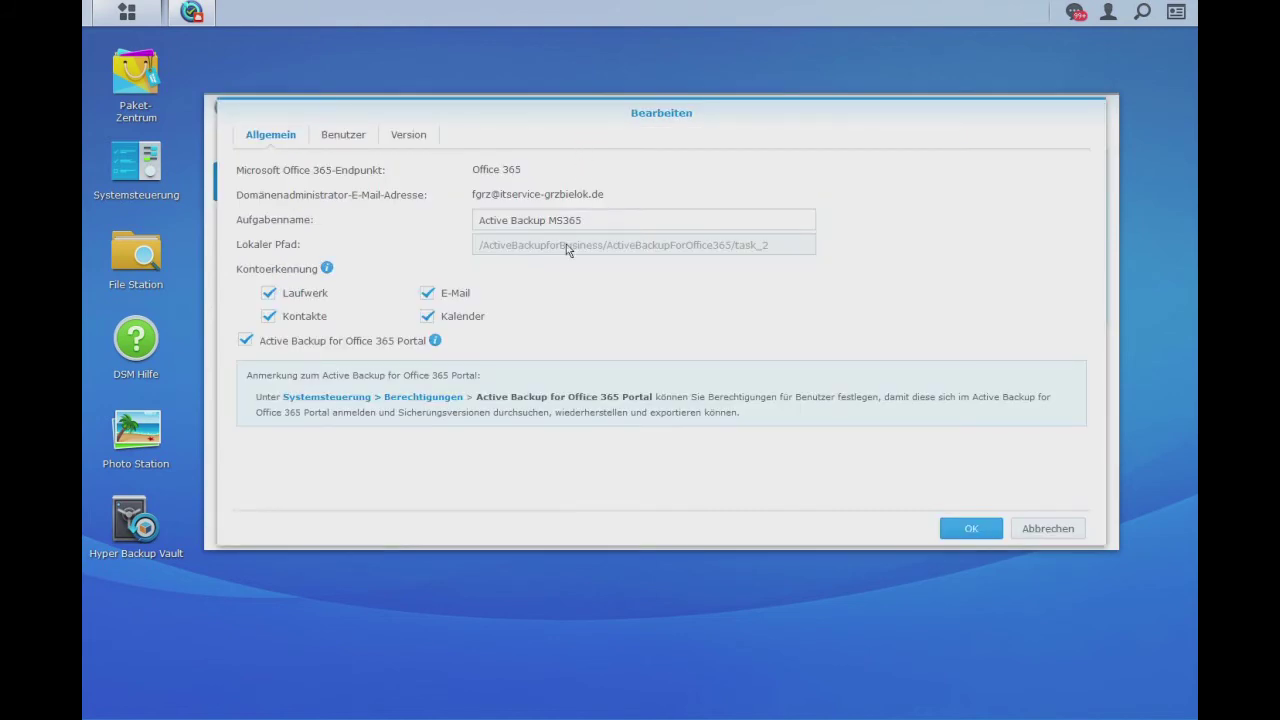
{"action": "left_click", "coordinate": [355, 136]}
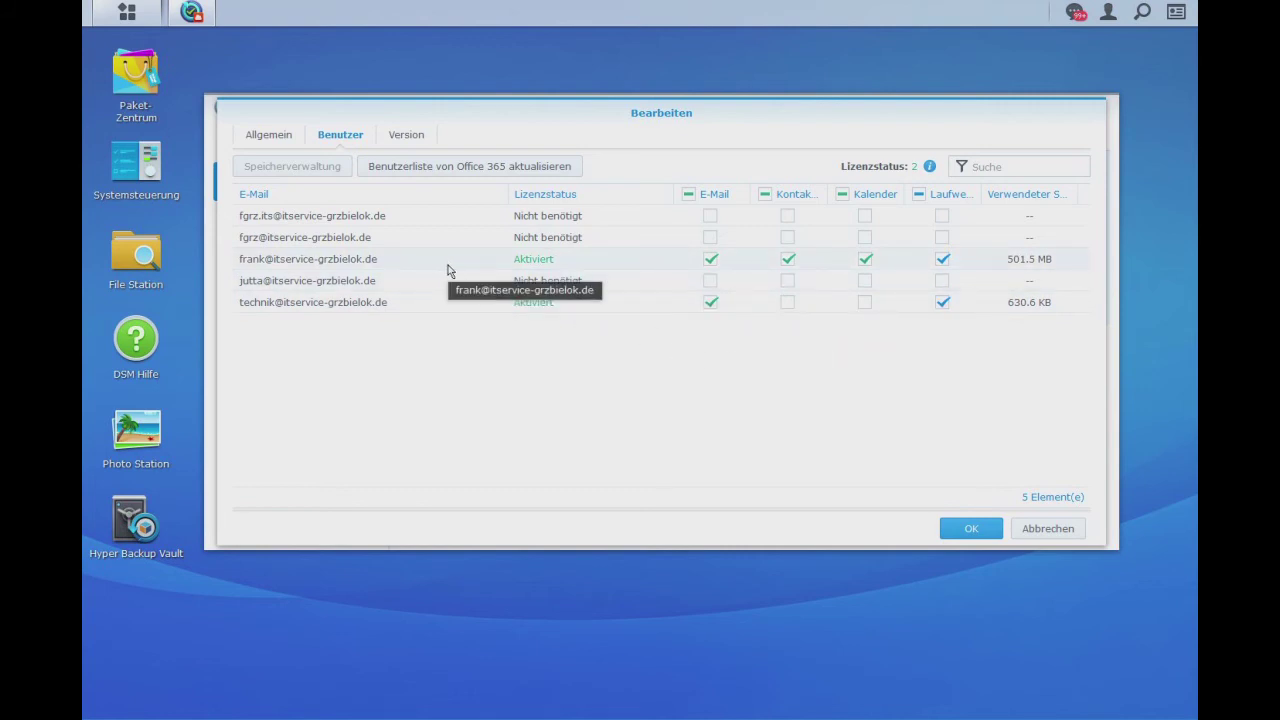
{"action": "left_click", "coordinate": [788, 259]}
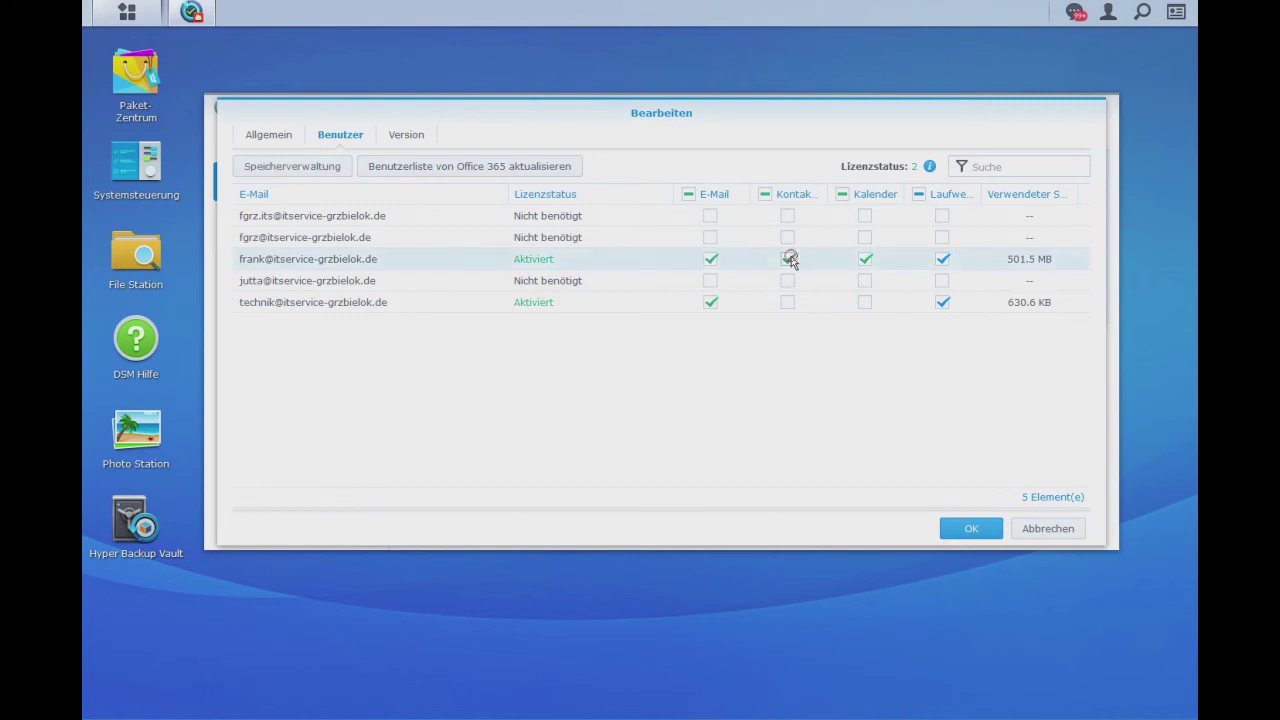
{"action": "left_click", "coordinate": [408, 140]}
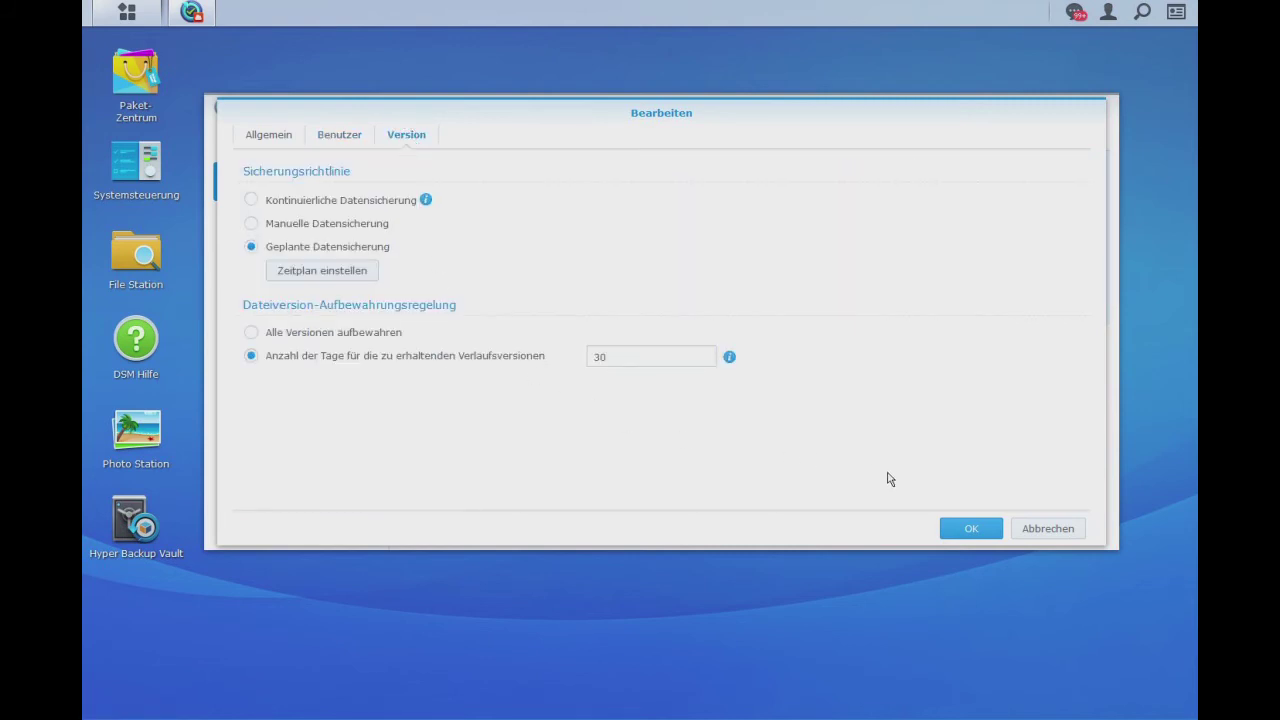
{"action": "left_click", "coordinate": [963, 523]}
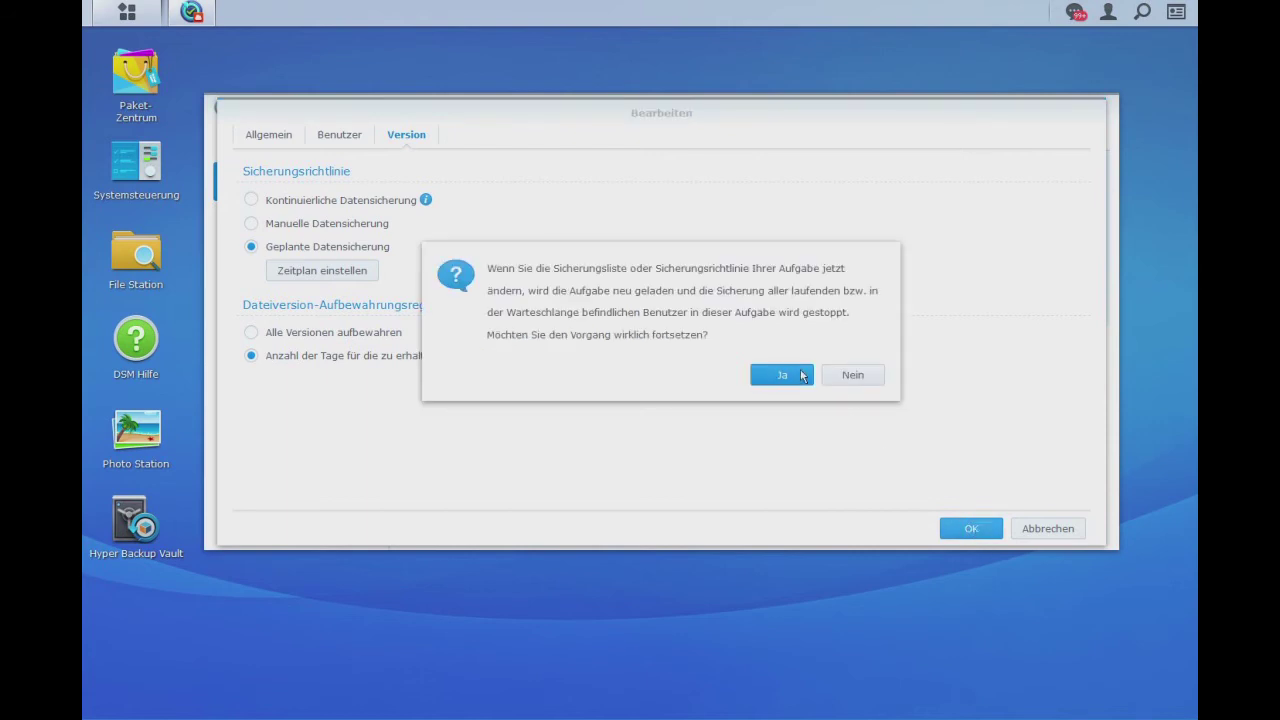
{"action": "left_click", "coordinate": [777, 371]}
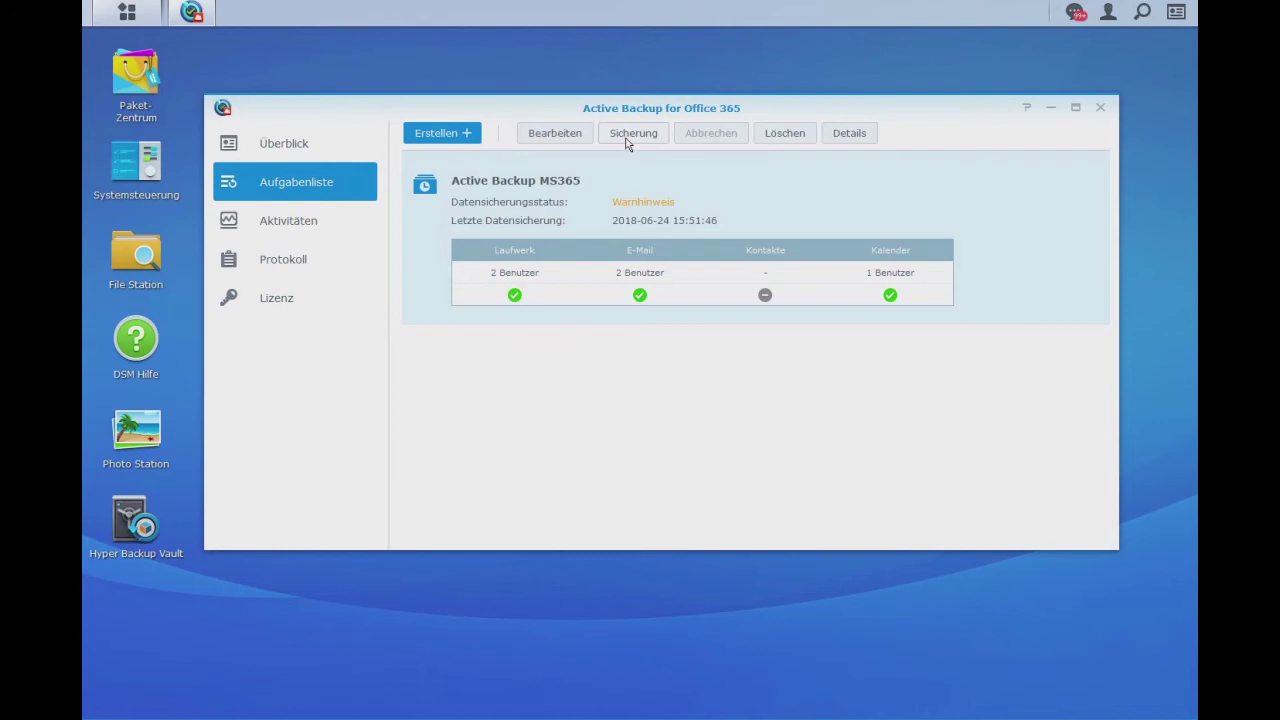
- Review the running activities, the backup log and the licence information of Active Backup for Office 365
{"action": "left_click", "coordinate": [280, 224]}
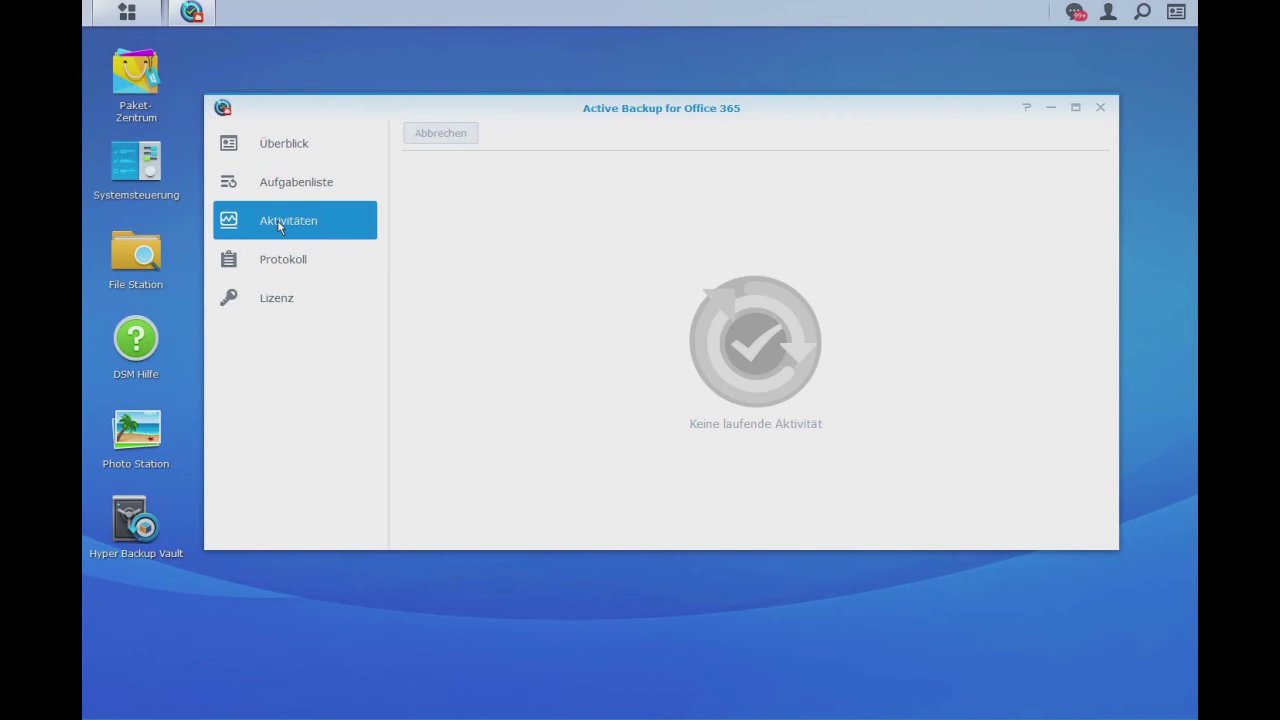
{"action": "left_click", "coordinate": [273, 261]}
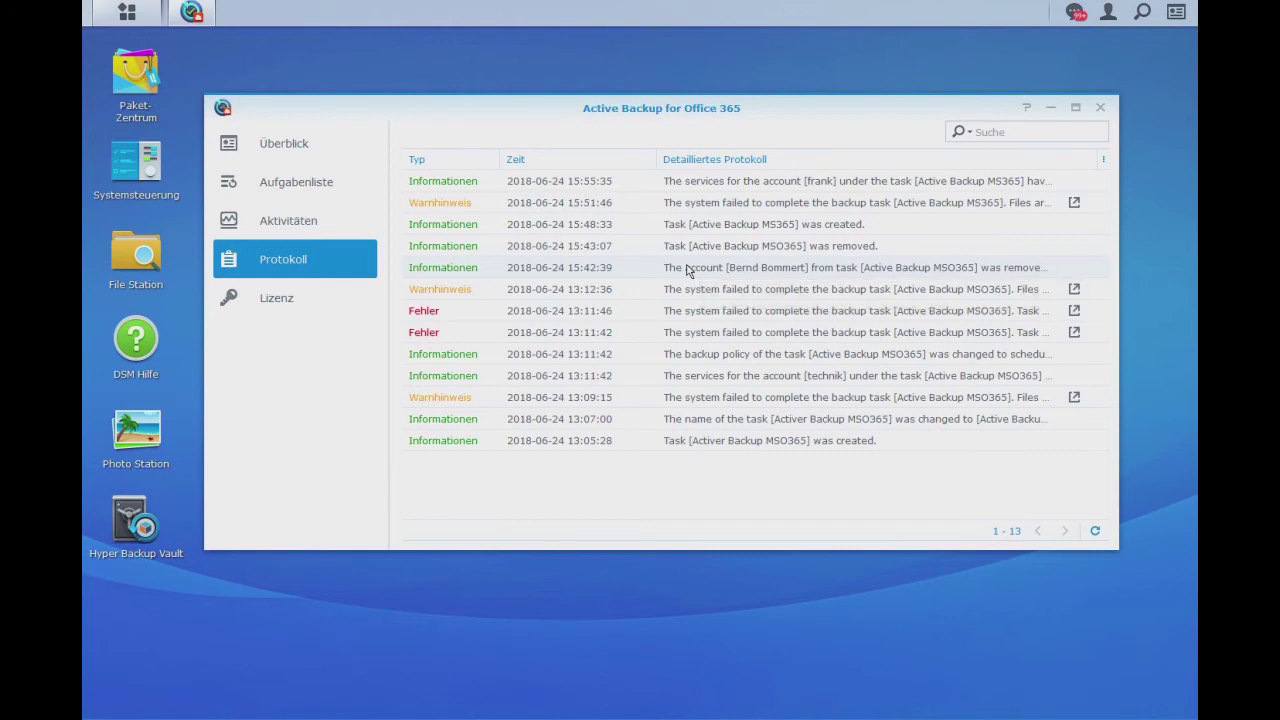
{"action": "left_click", "coordinate": [251, 300]}
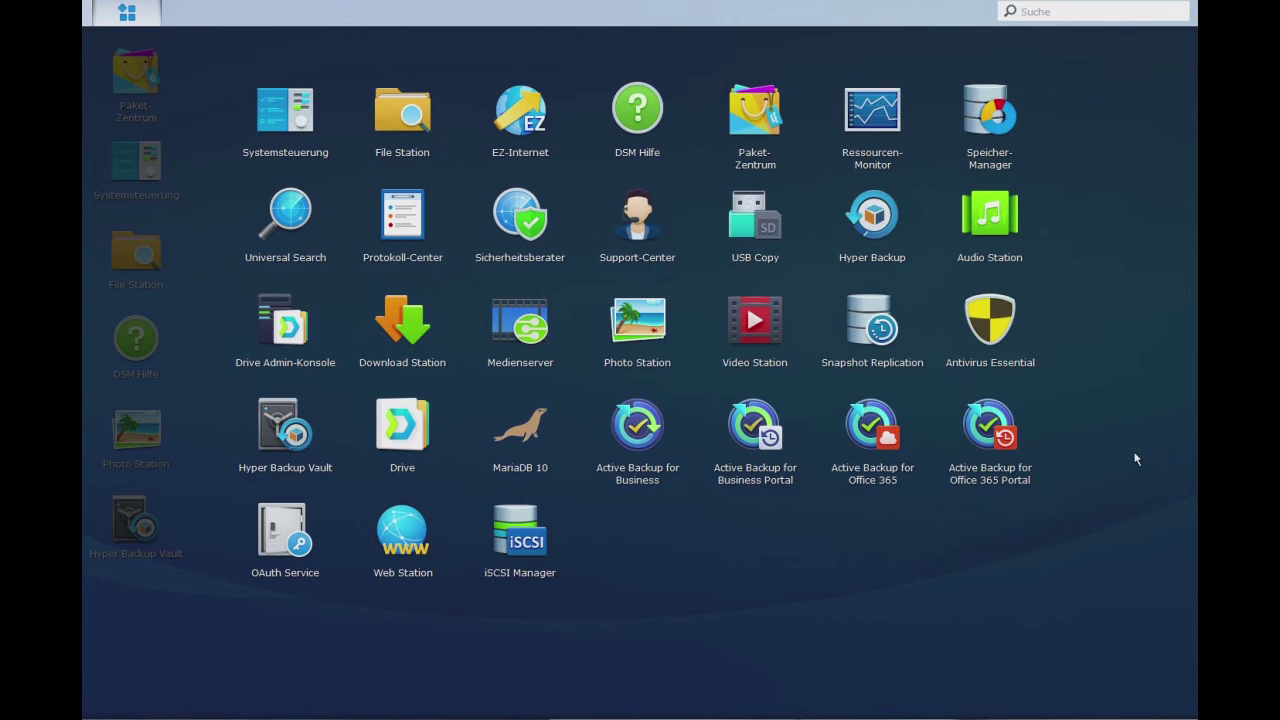
- Switch to the Active Backup for Office 365 Portal and change the view role to the third listed user
{"action": "left_click", "coordinate": [996, 430]}
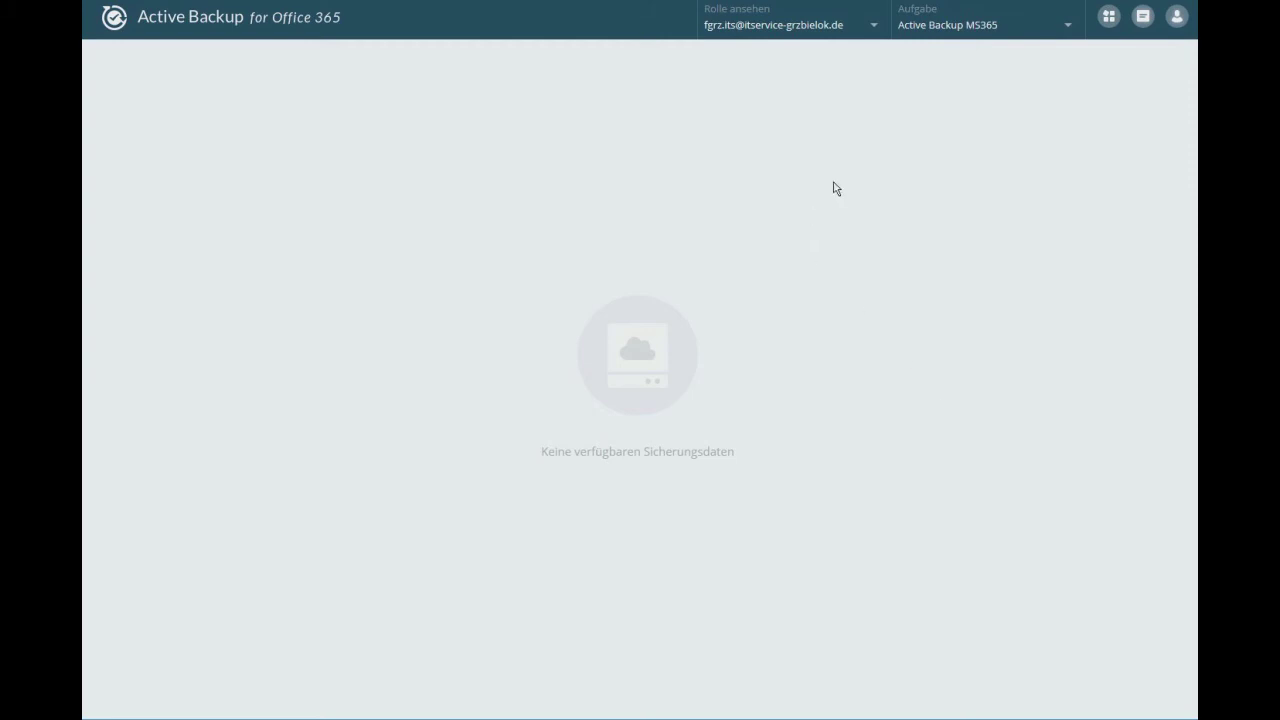
{"action": "left_click", "coordinate": [873, 25]}
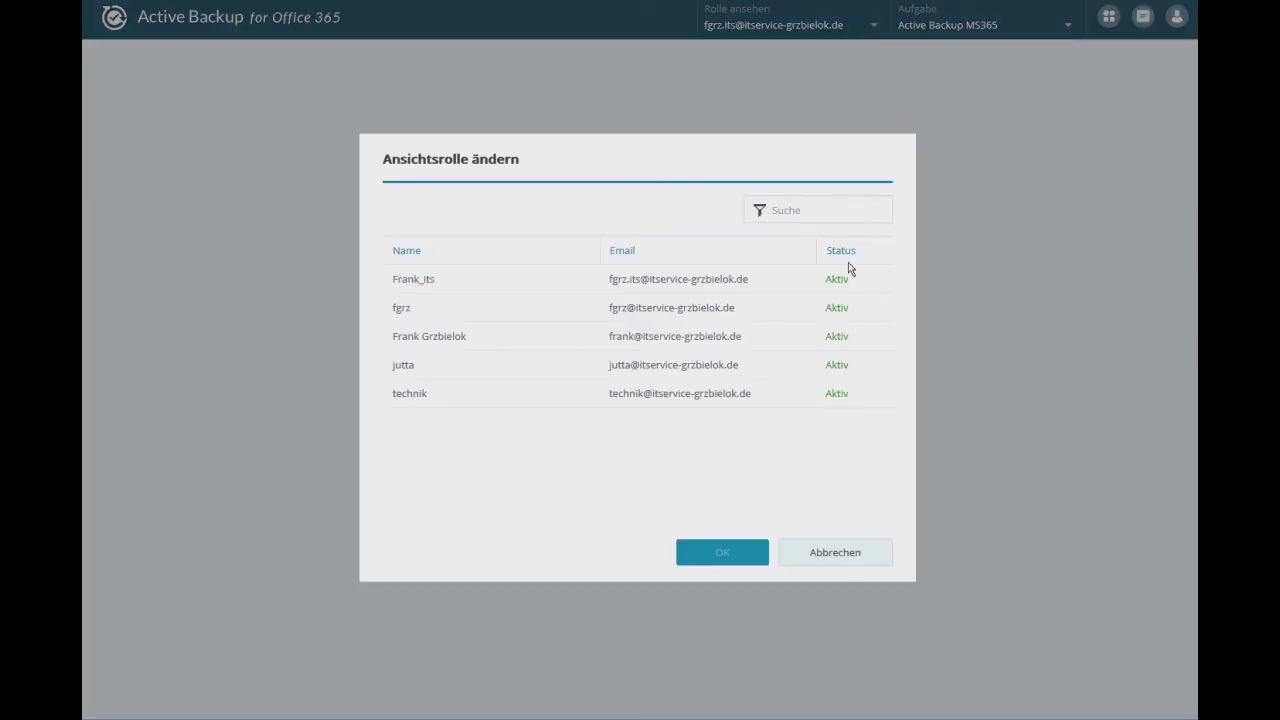
{"action": "left_click", "coordinate": [470, 342]}
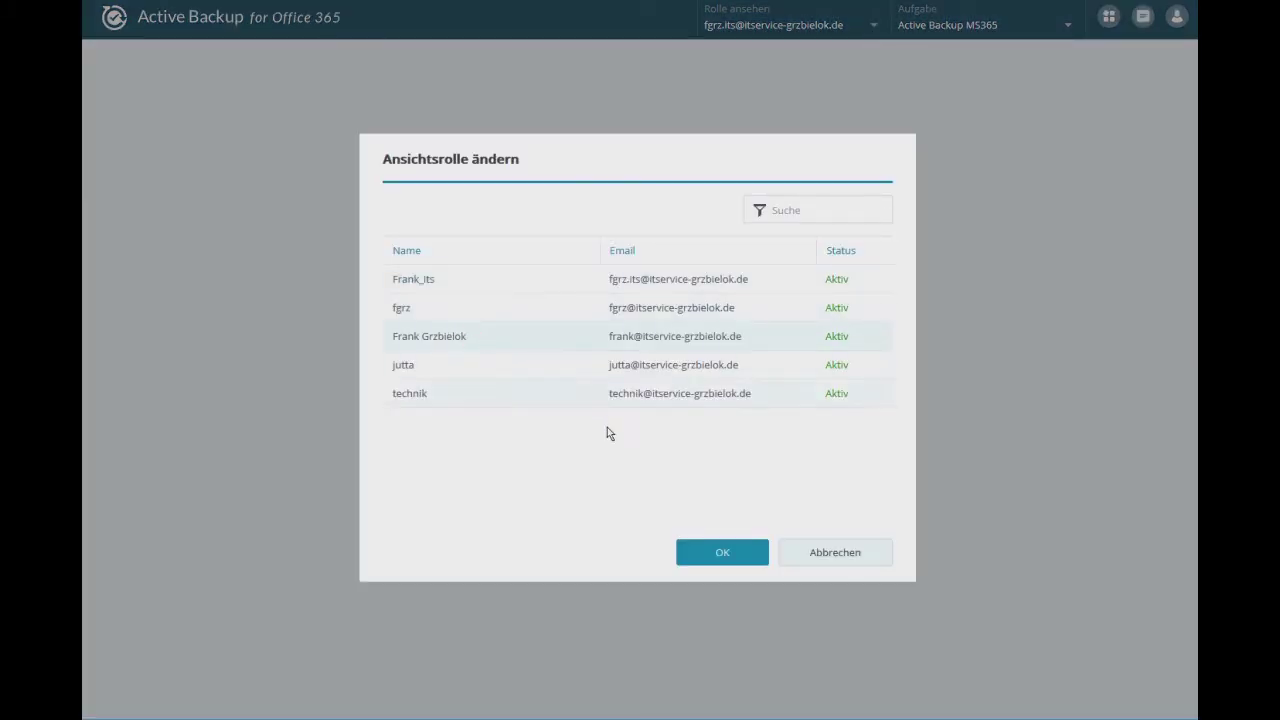
{"action": "left_click", "coordinate": [735, 551]}
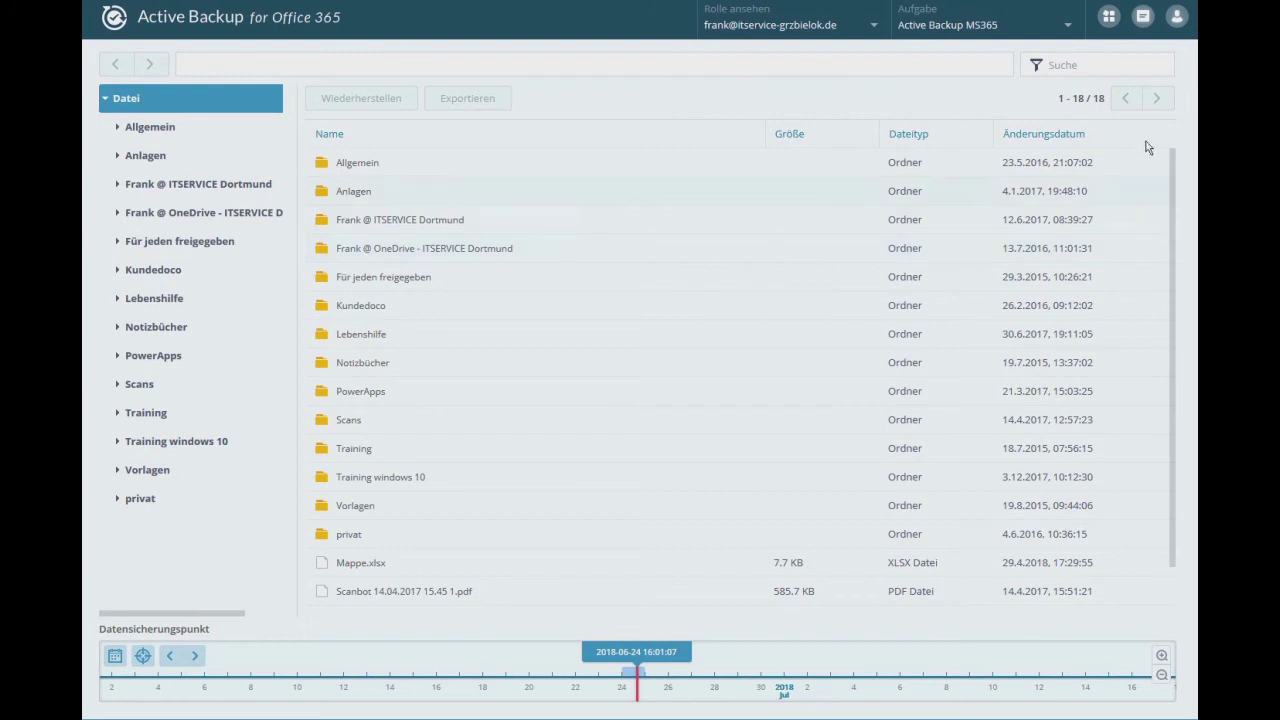
- Display the selected user's backed-up e-mails and check the restore information
{"action": "left_click", "coordinate": [1112, 22]}
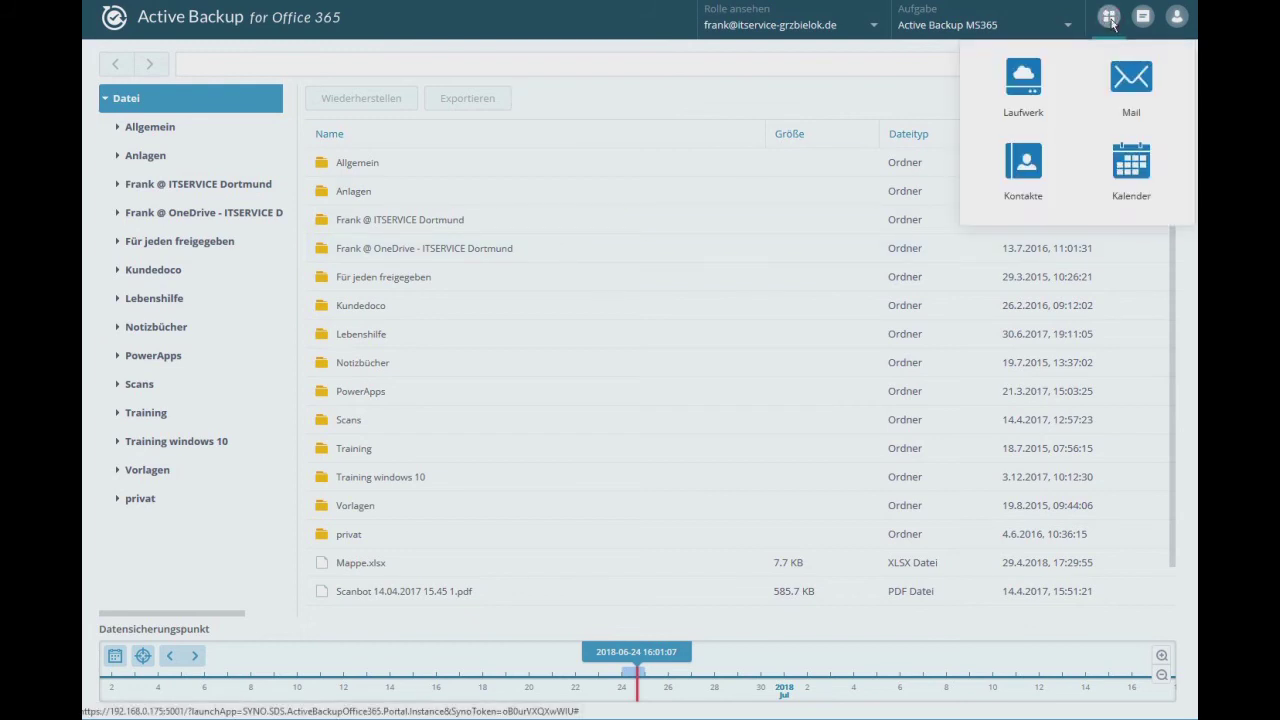
{"action": "left_click", "coordinate": [1131, 92]}
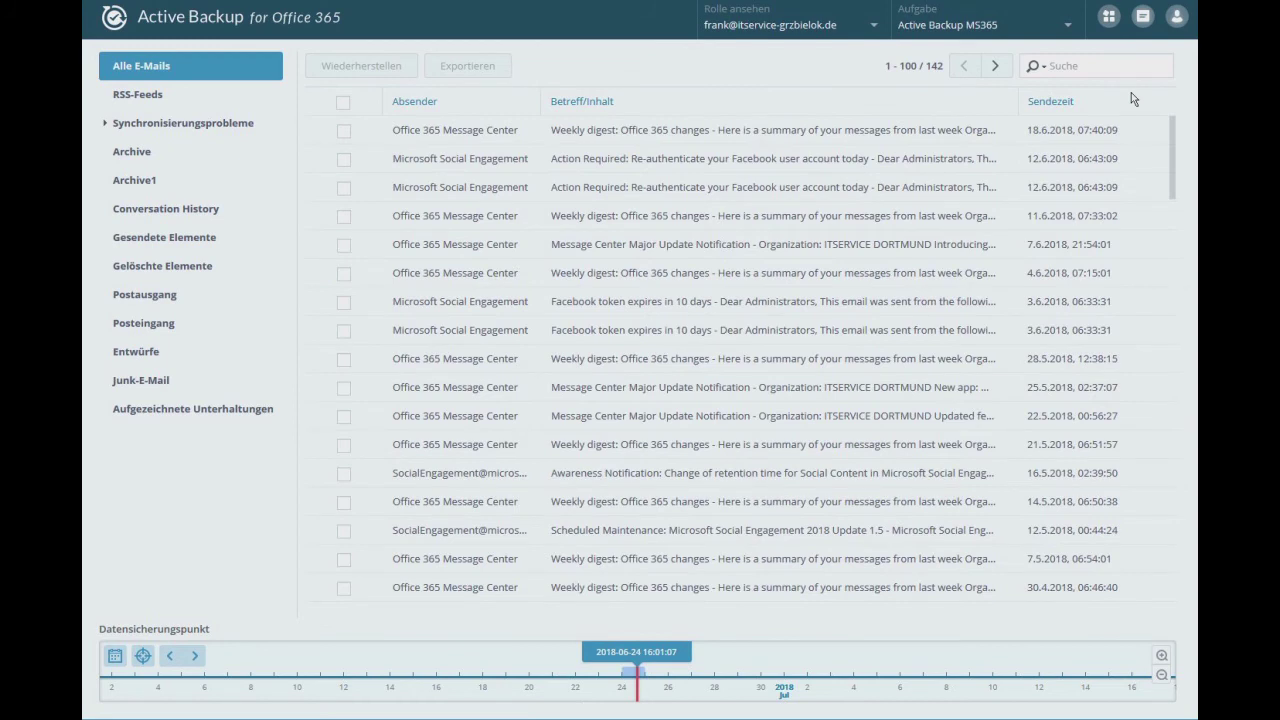
{"action": "left_click", "coordinate": [1145, 22]}
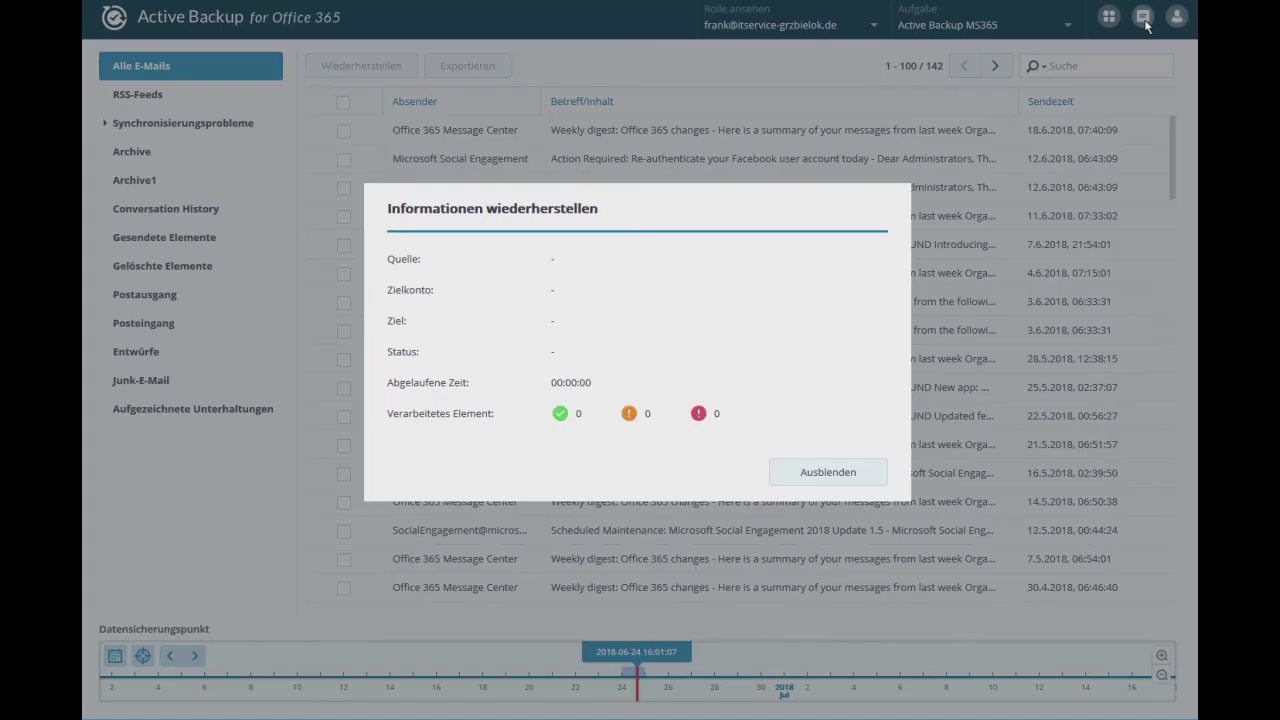
{"action": "left_click", "coordinate": [812, 478]}
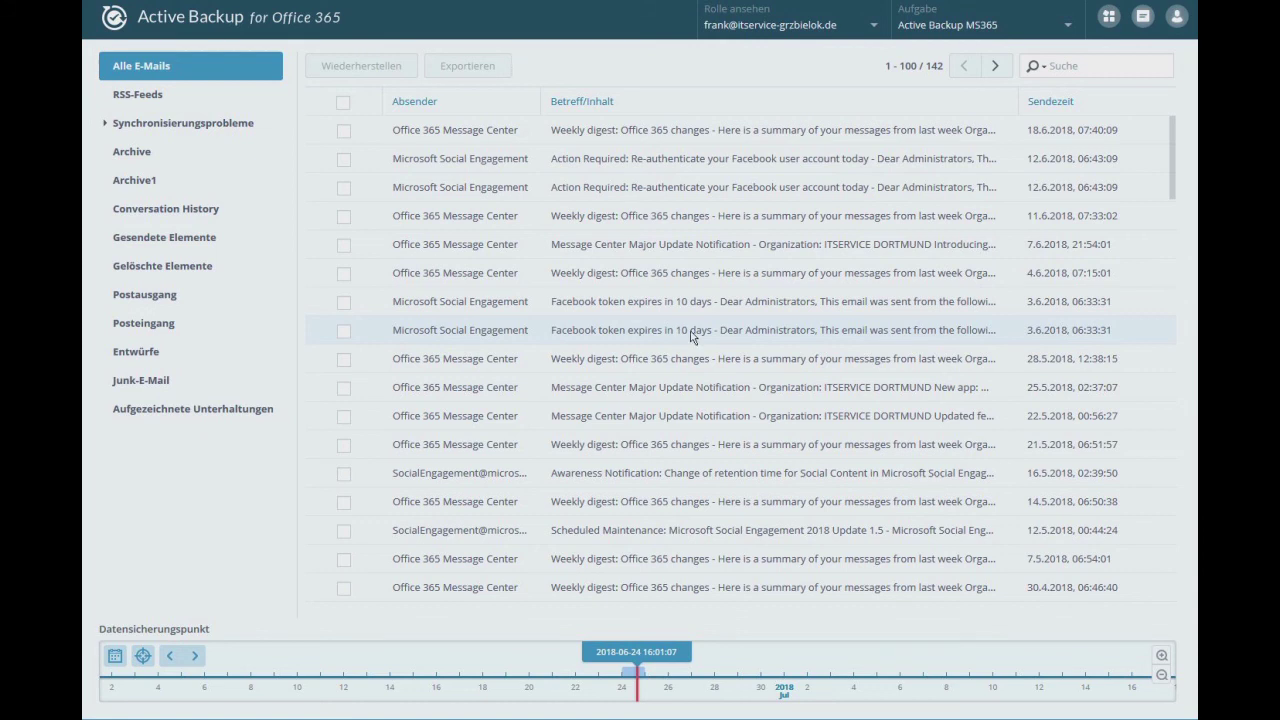
- Open the 4 June 2018 "Weekly digest: Office 365 changes" e-mail and check its restore destination without restoring it
{"action": "left_click", "coordinate": [748, 277]}
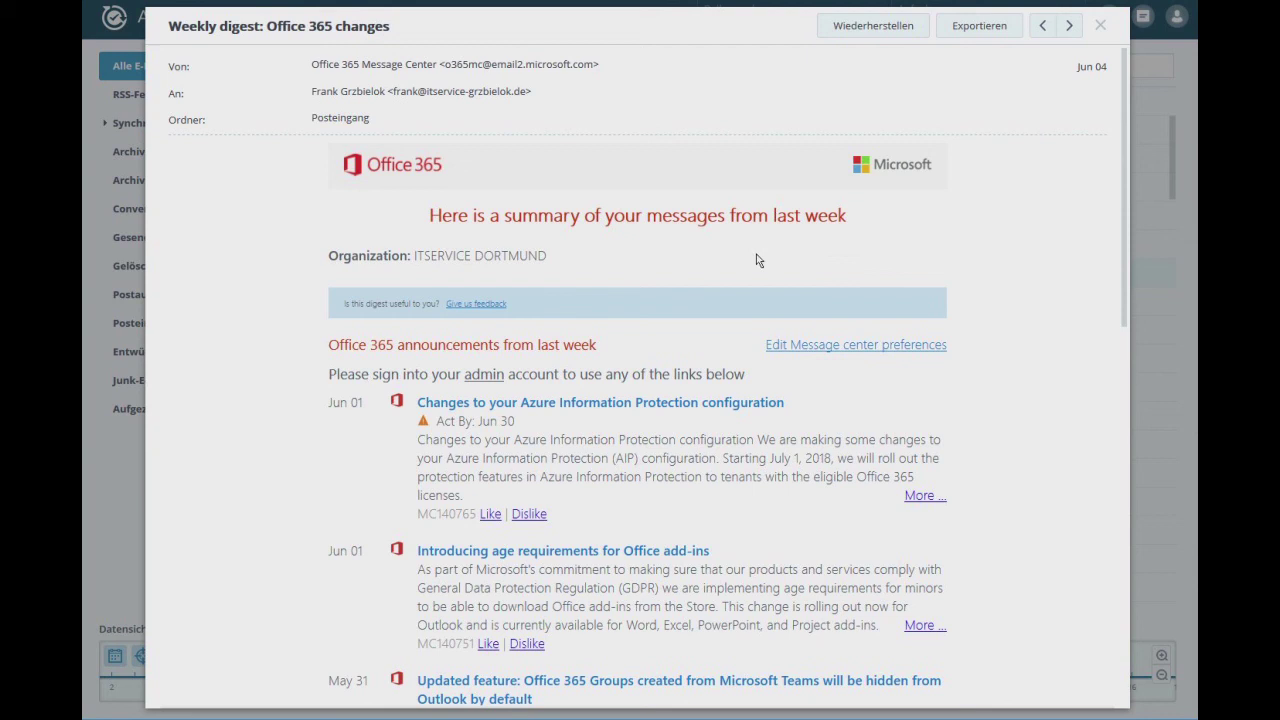
{"action": "left_click", "coordinate": [902, 32]}
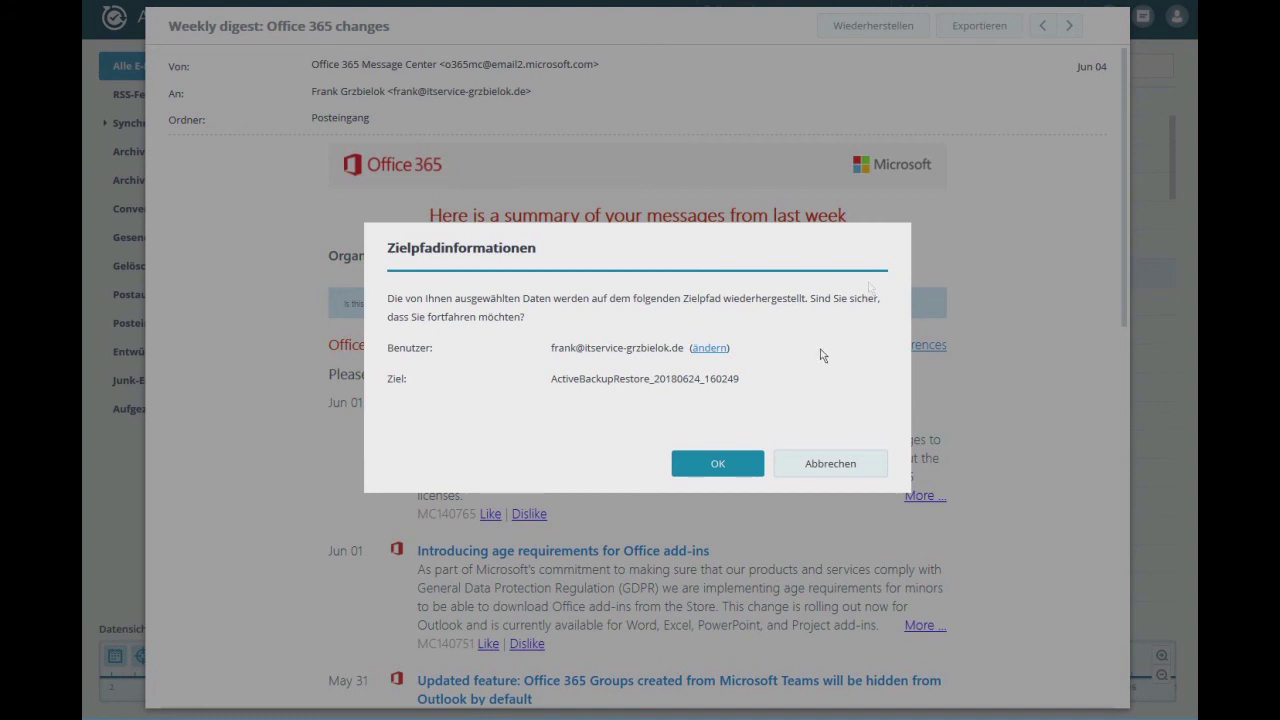
{"action": "left_click", "coordinate": [830, 464]}
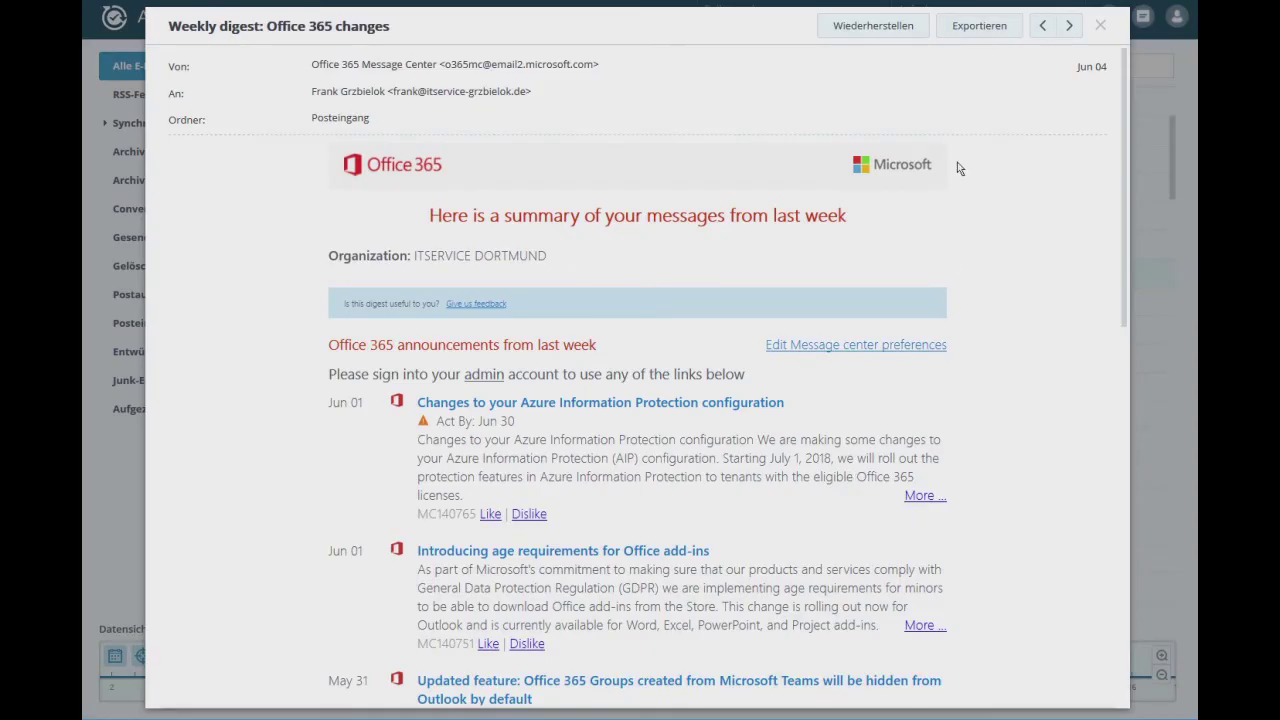
- Export the weekly digest e-mail as an .eml file to open with Outlook (Desktop), and close the message preview
{"action": "left_click", "coordinate": [979, 33]}
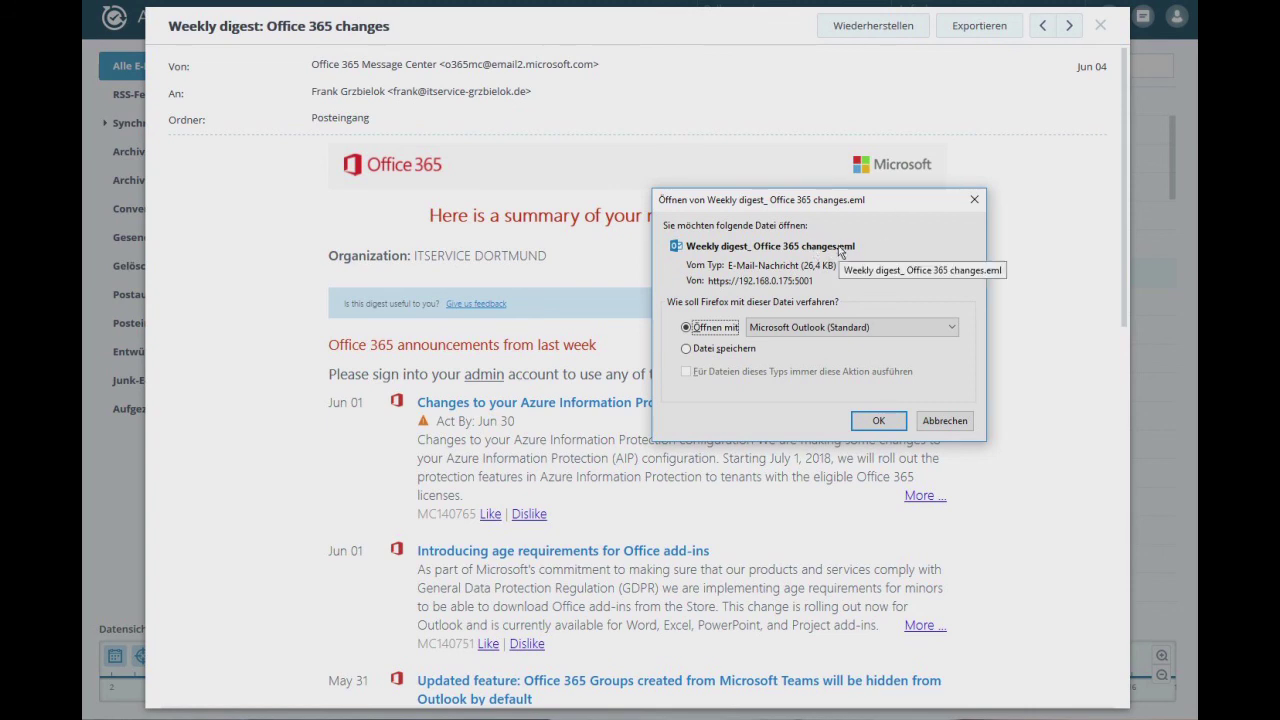
{"action": "left_click", "coordinate": [889, 428]}
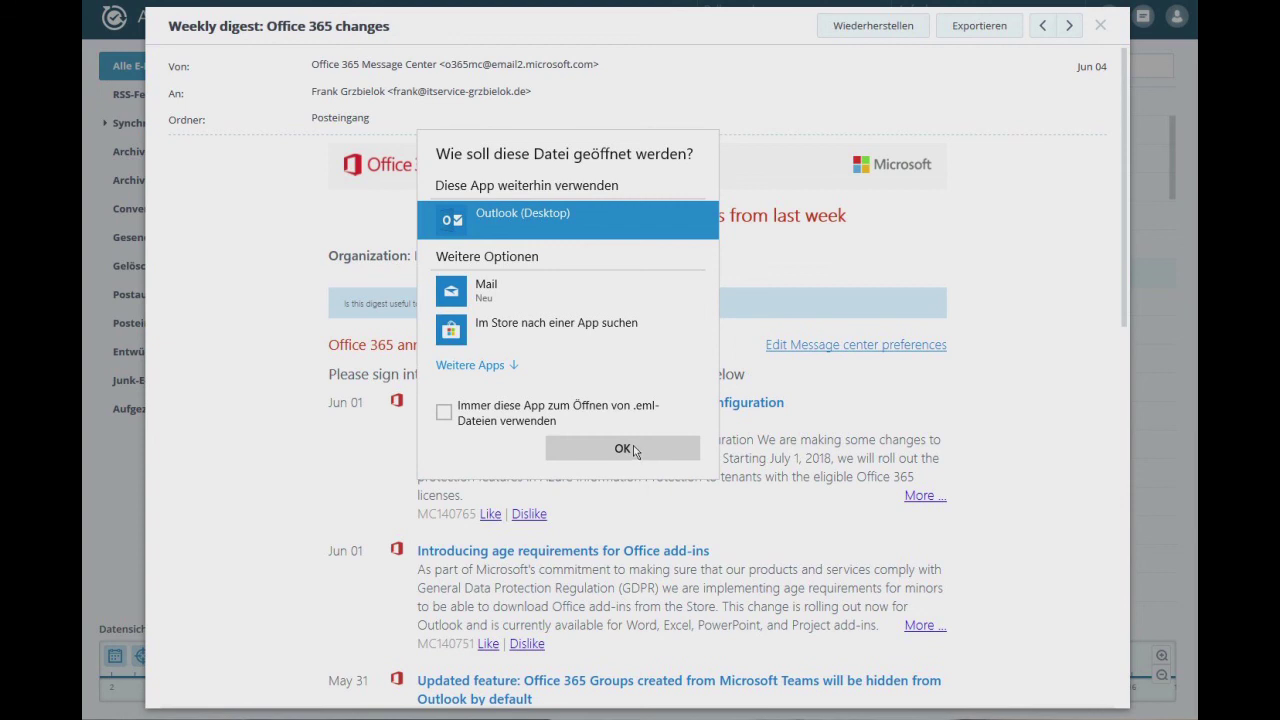
{"action": "left_click", "coordinate": [678, 448]}
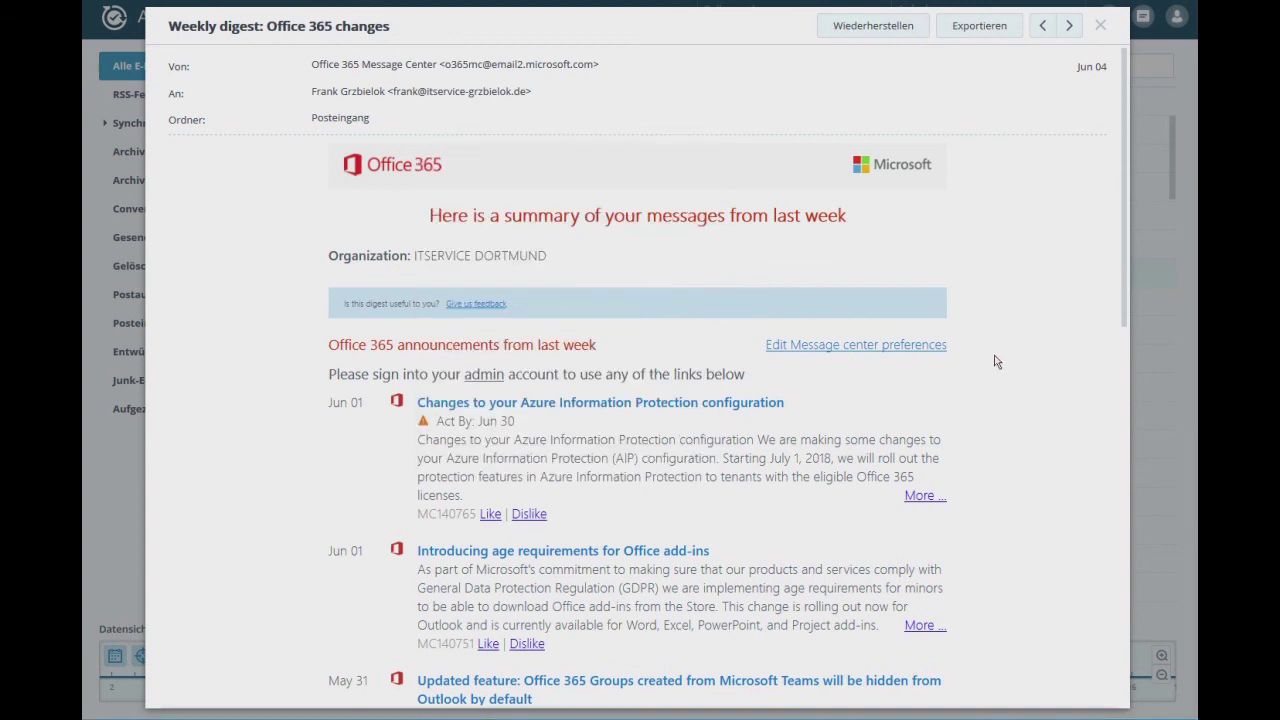
{"action": "left_click", "coordinate": [1101, 27]}
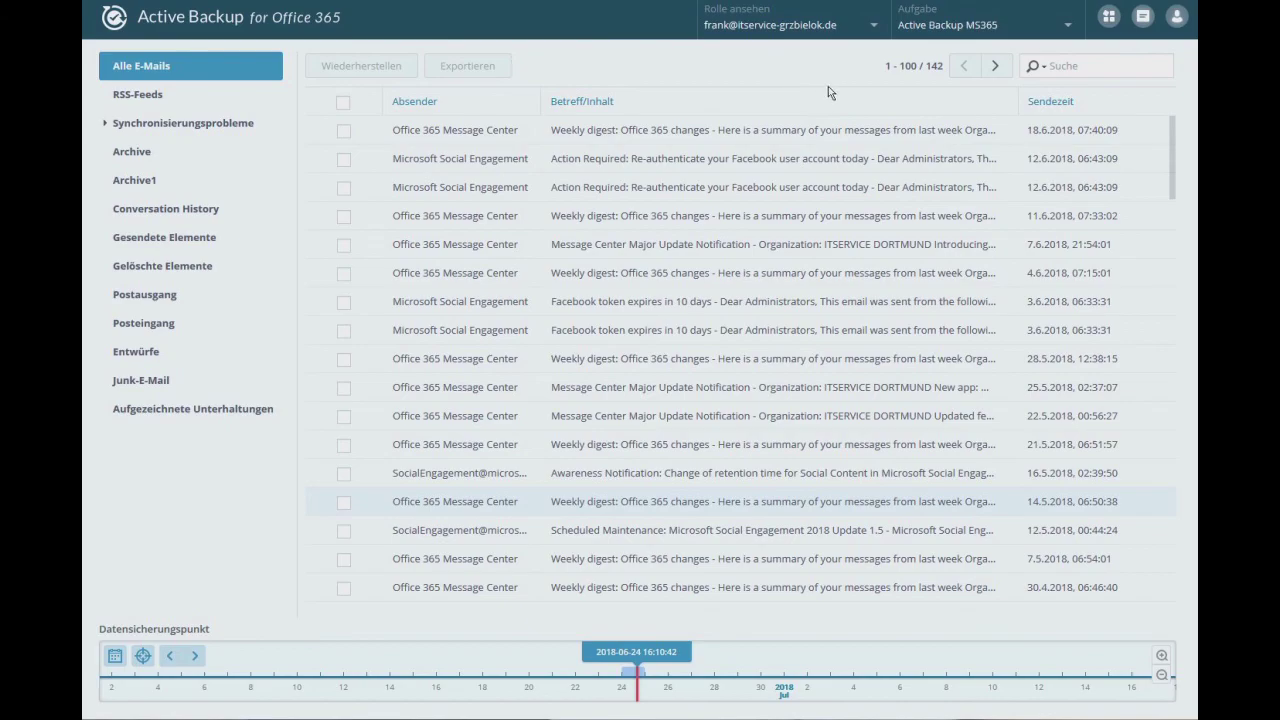
{"action": "left_click", "coordinate": [875, 27]}
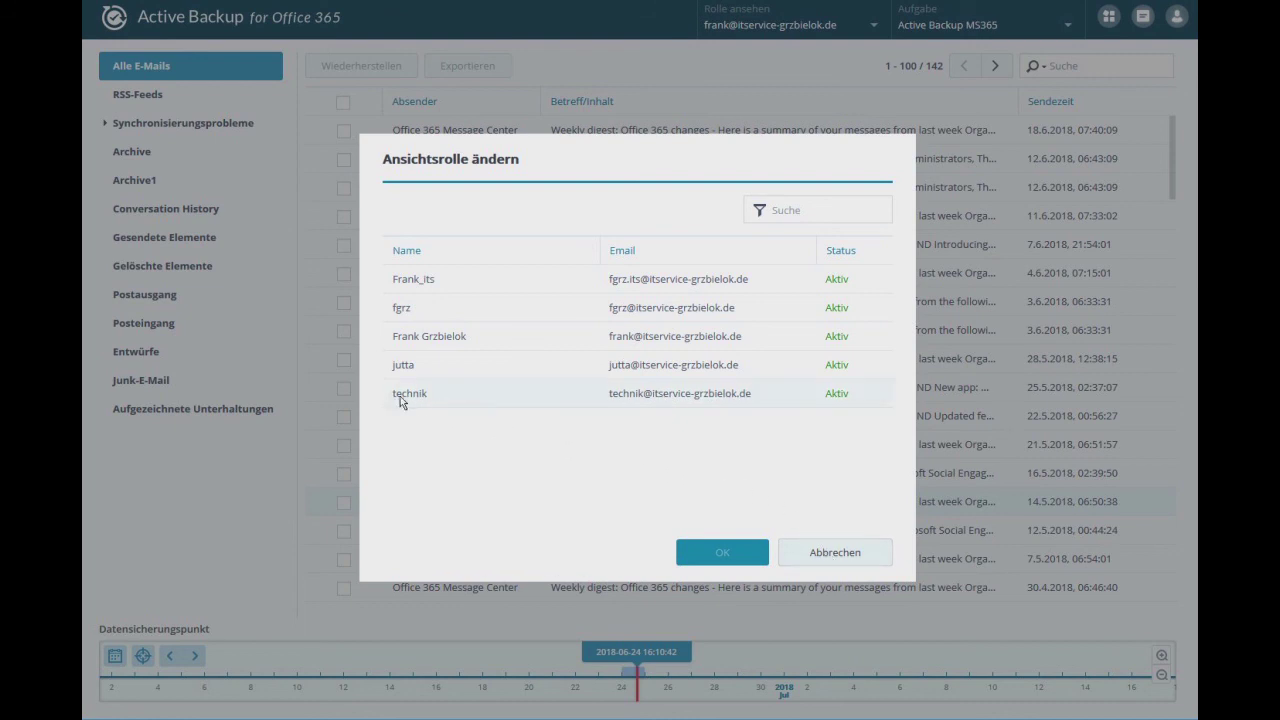
{"action": "left_click", "coordinate": [837, 552]}
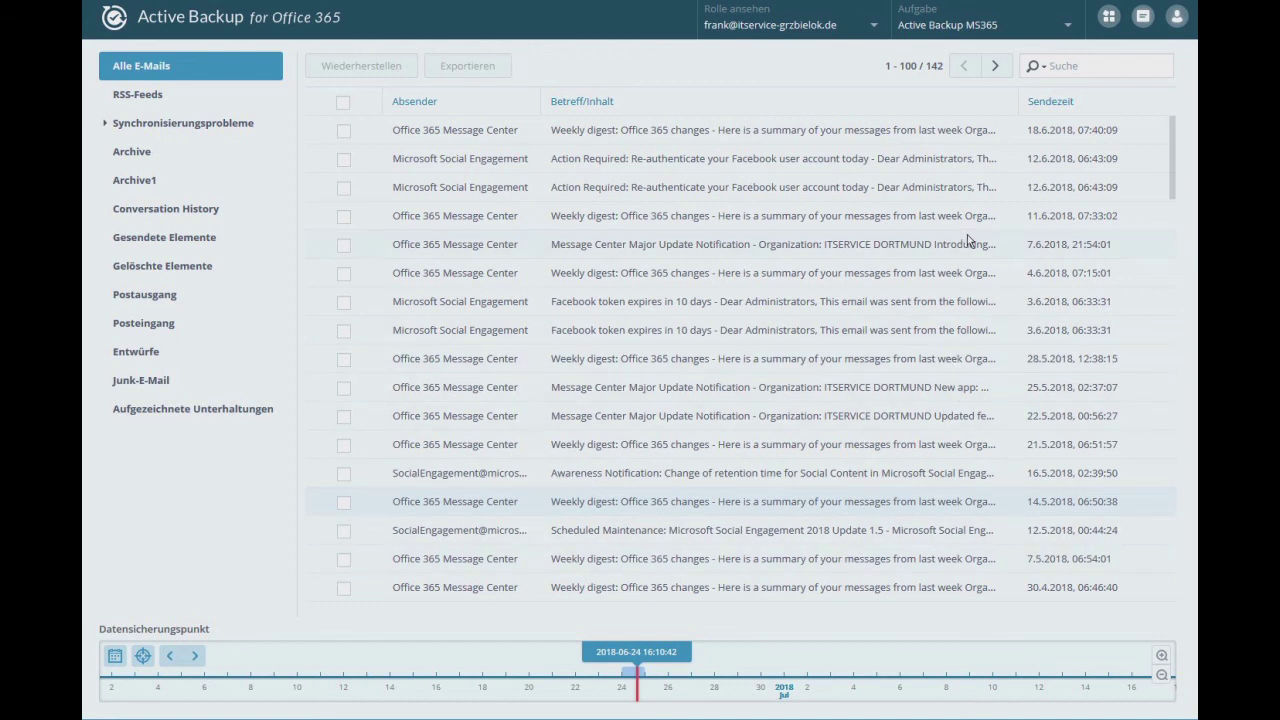
{"action": "left_click", "coordinate": [1107, 18]}
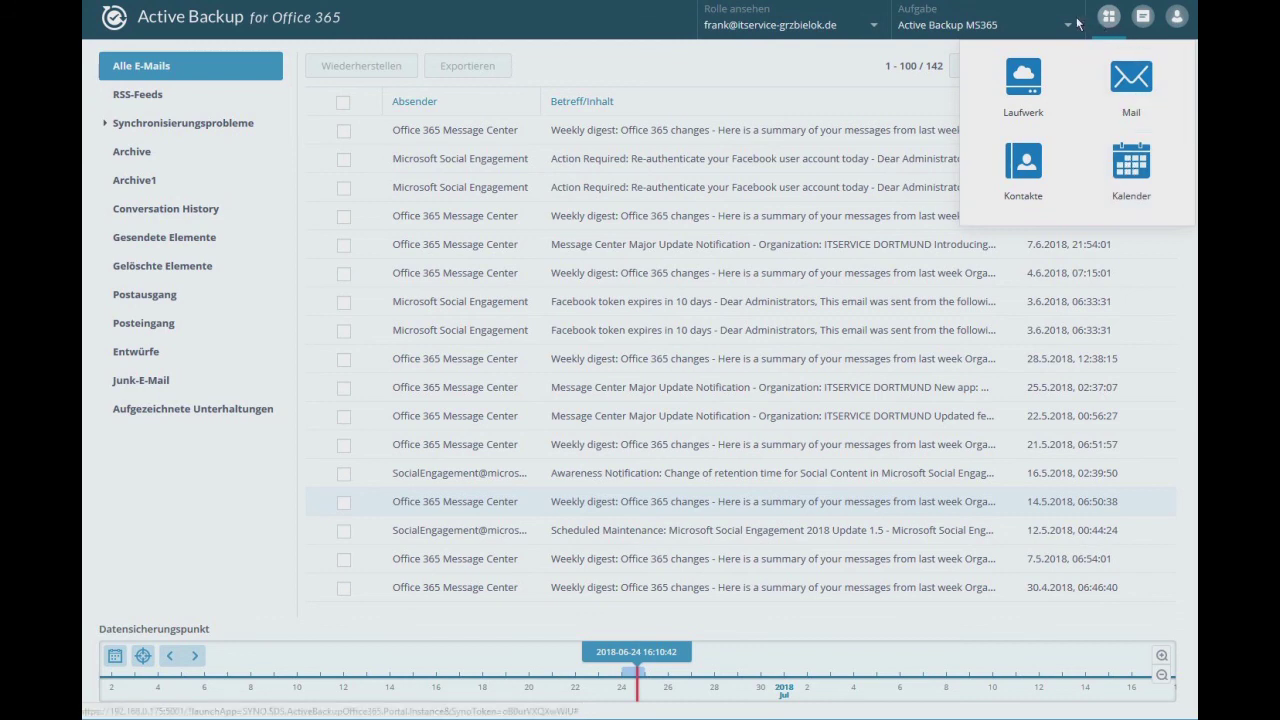
{"action": "left_click", "coordinate": [1177, 17]}
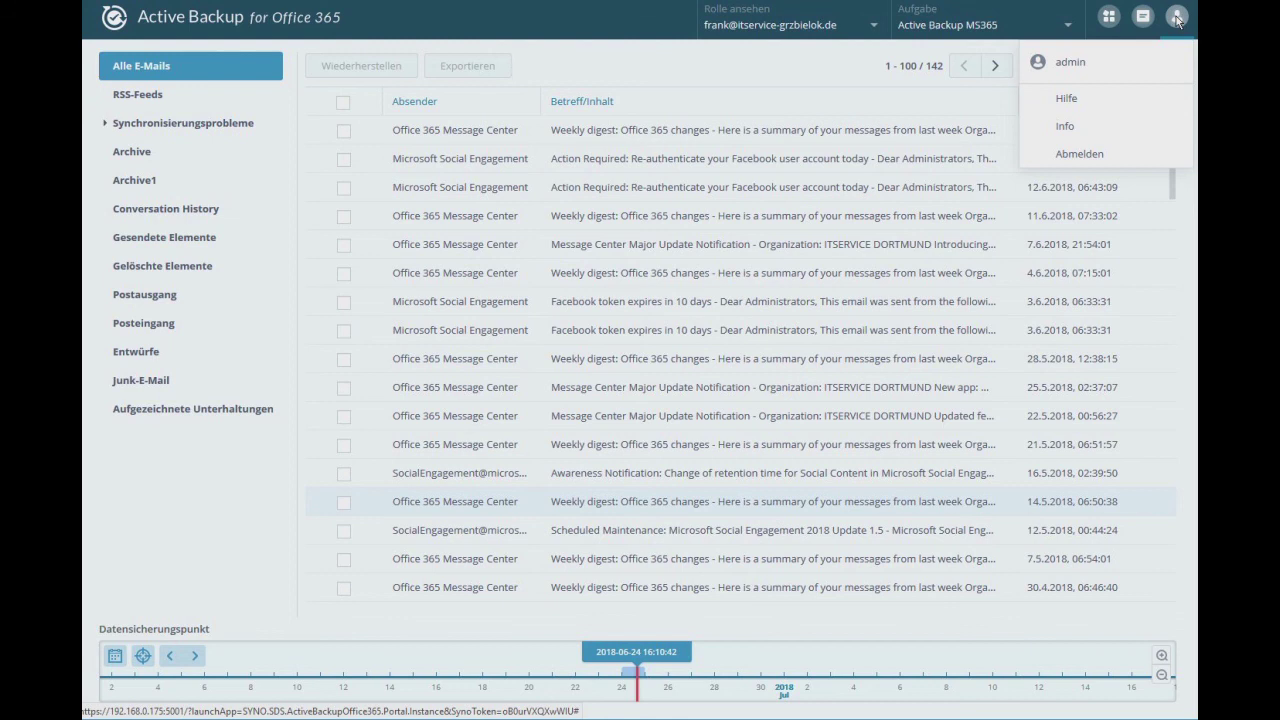
{"action": "left_click", "coordinate": [1108, 16]}
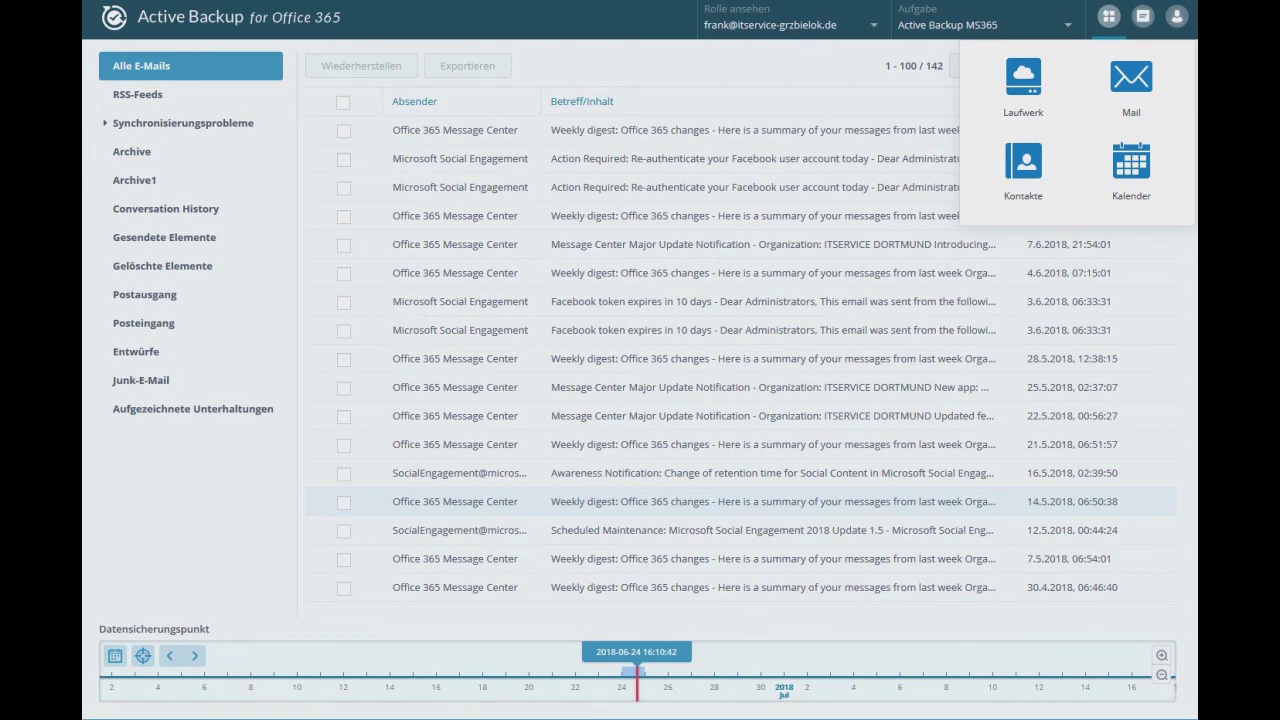